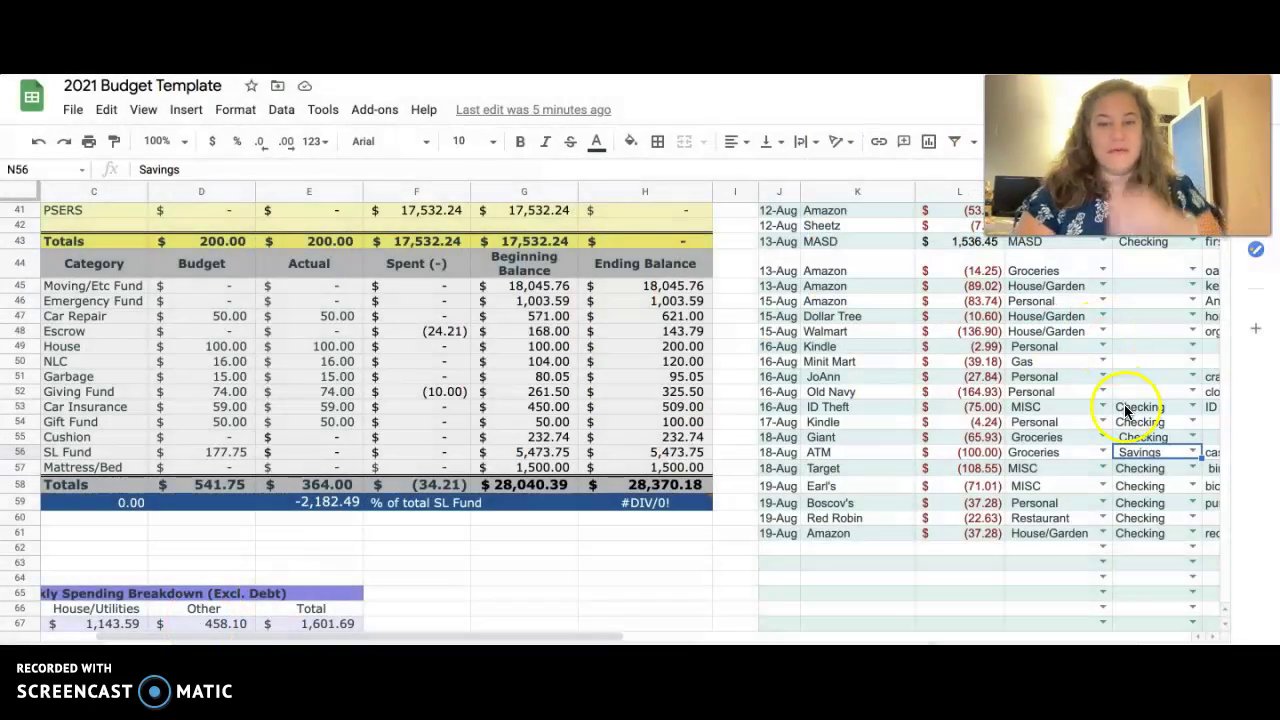
Review the transaction amounts from the 15-Aug Amazon entry through the 16-Aug Minit Mart entry.
click(850, 303)
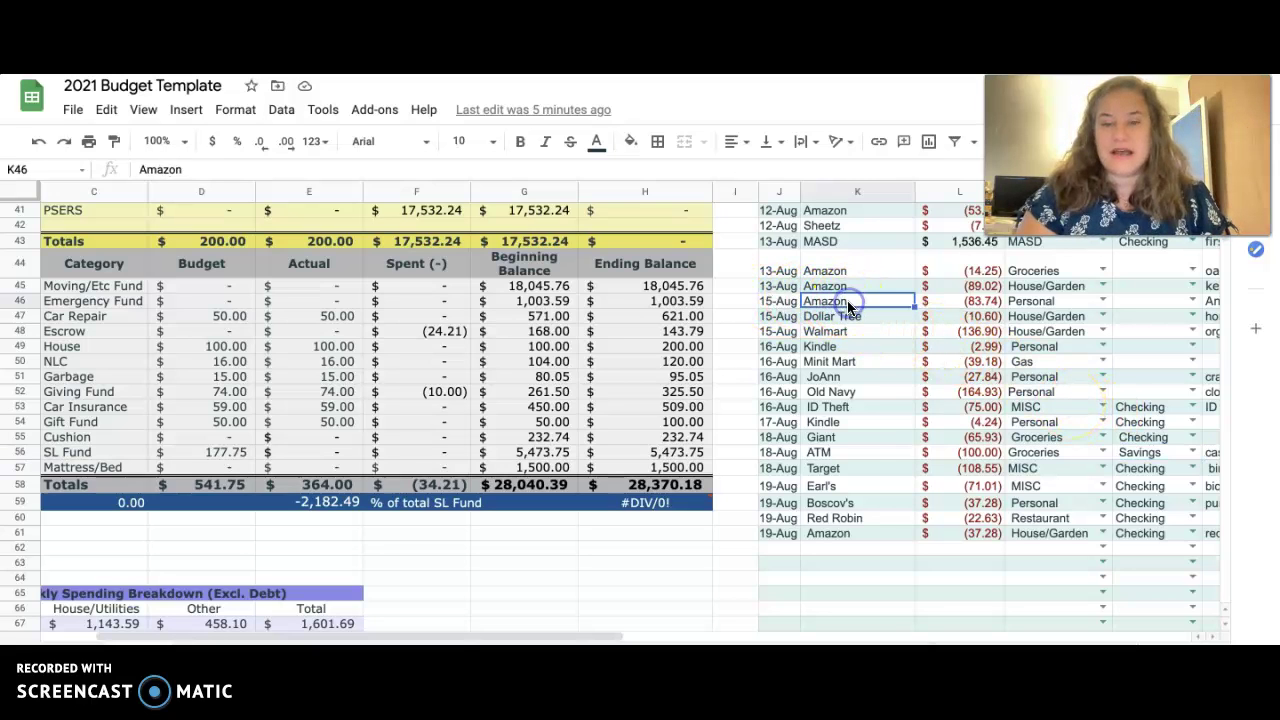
click(948, 300)
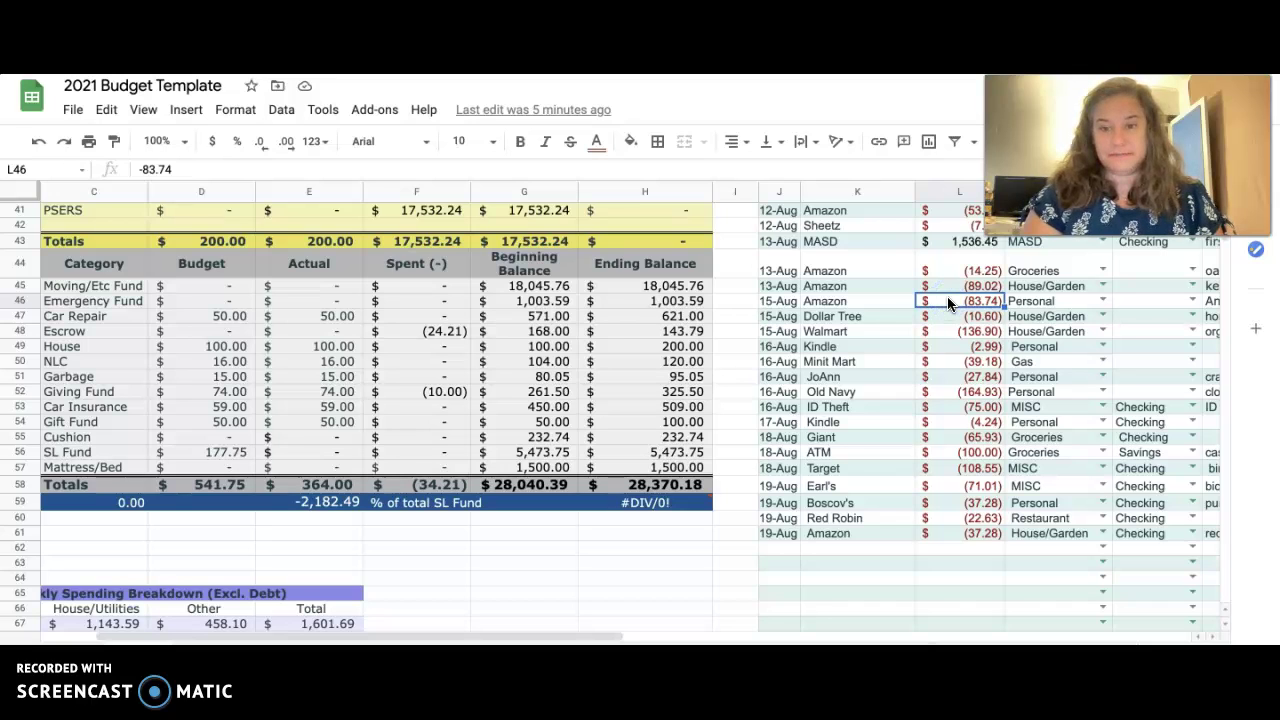
key(Down)
key(Up)
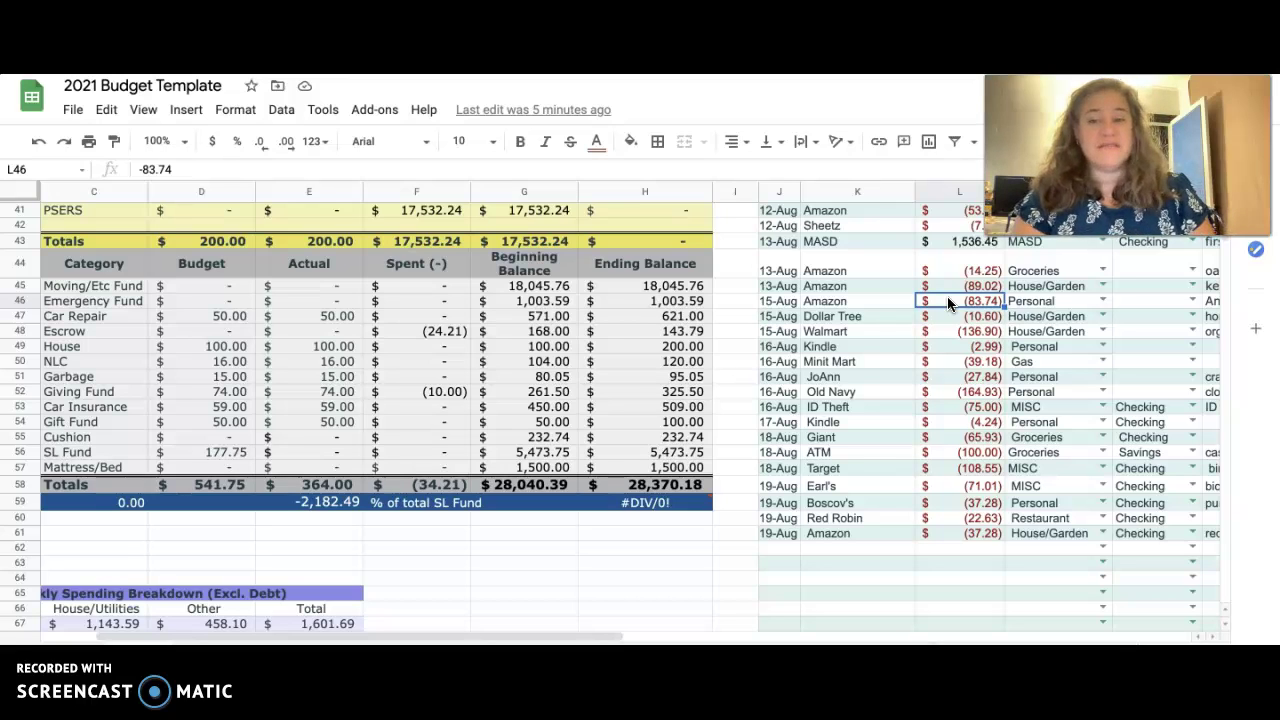
key(Down)
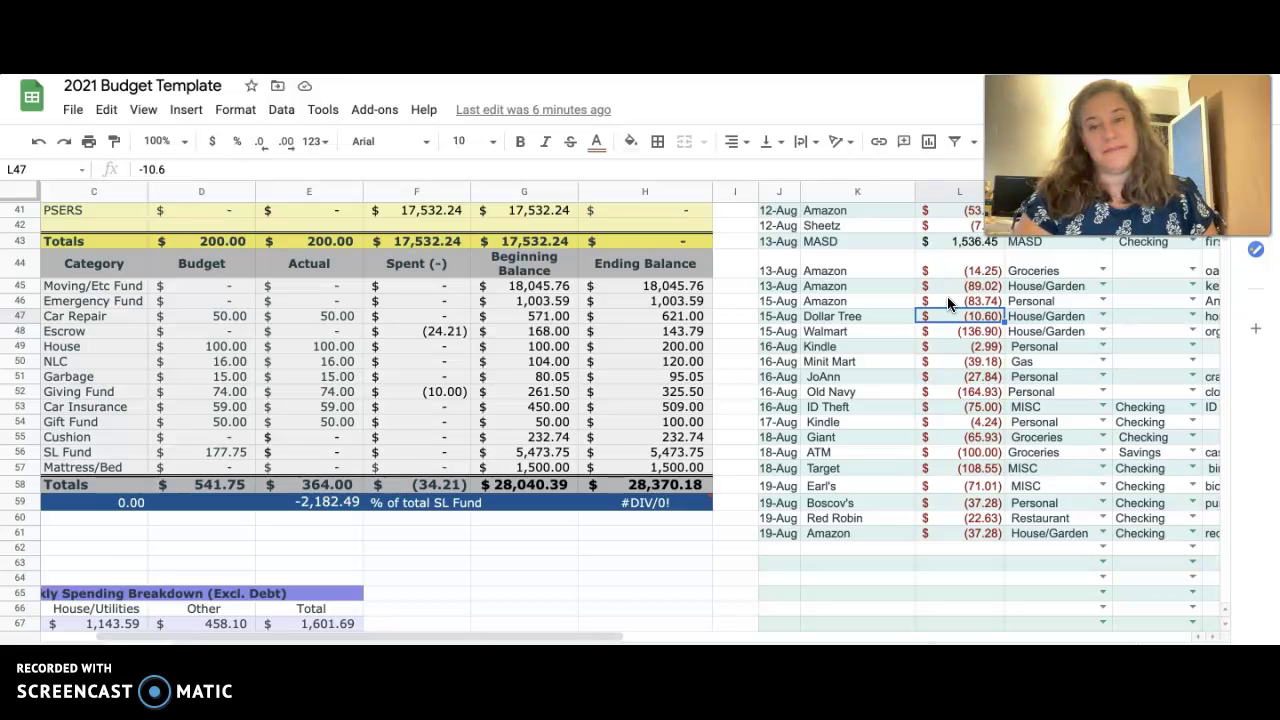
key(Down)
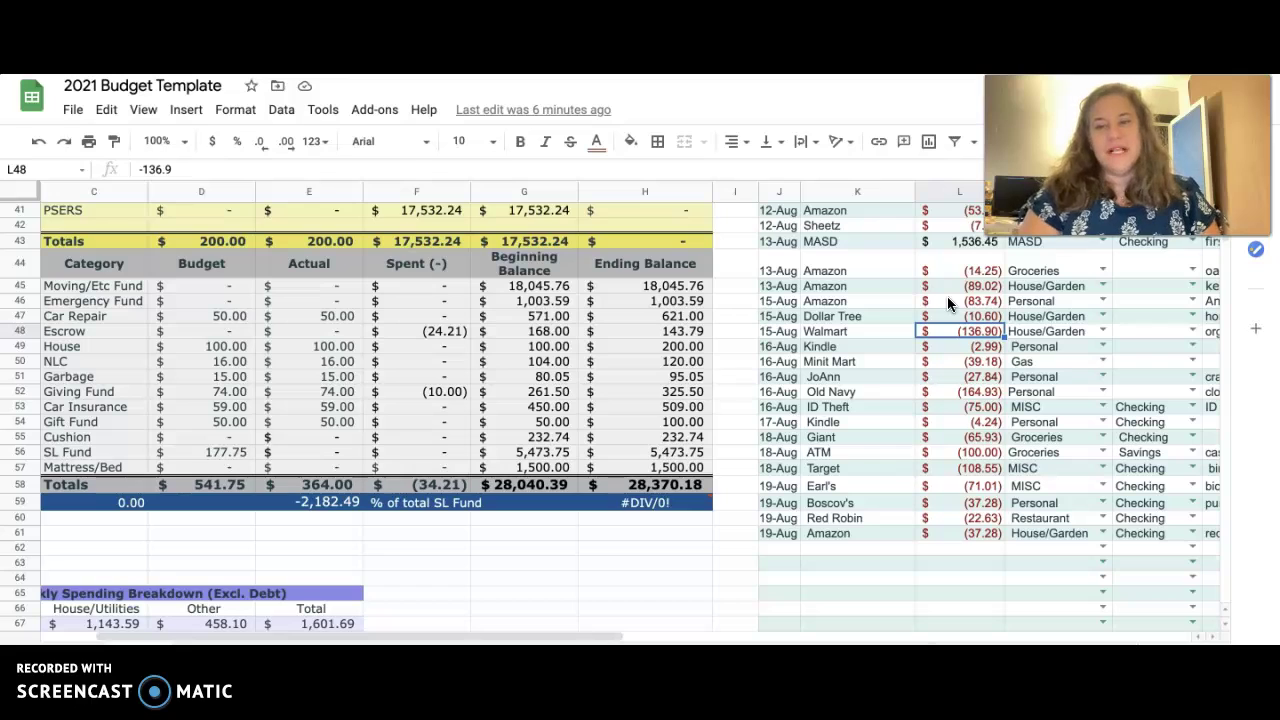
key(Down)
key(Up)
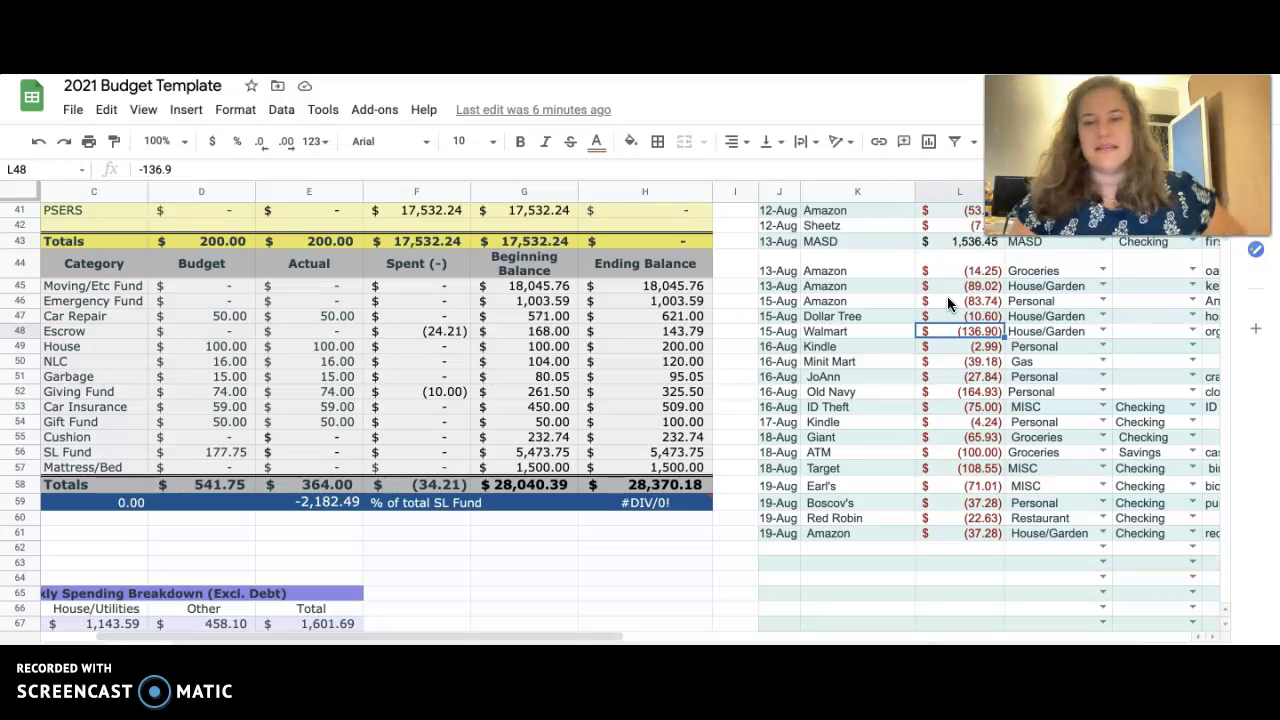
key(Down)
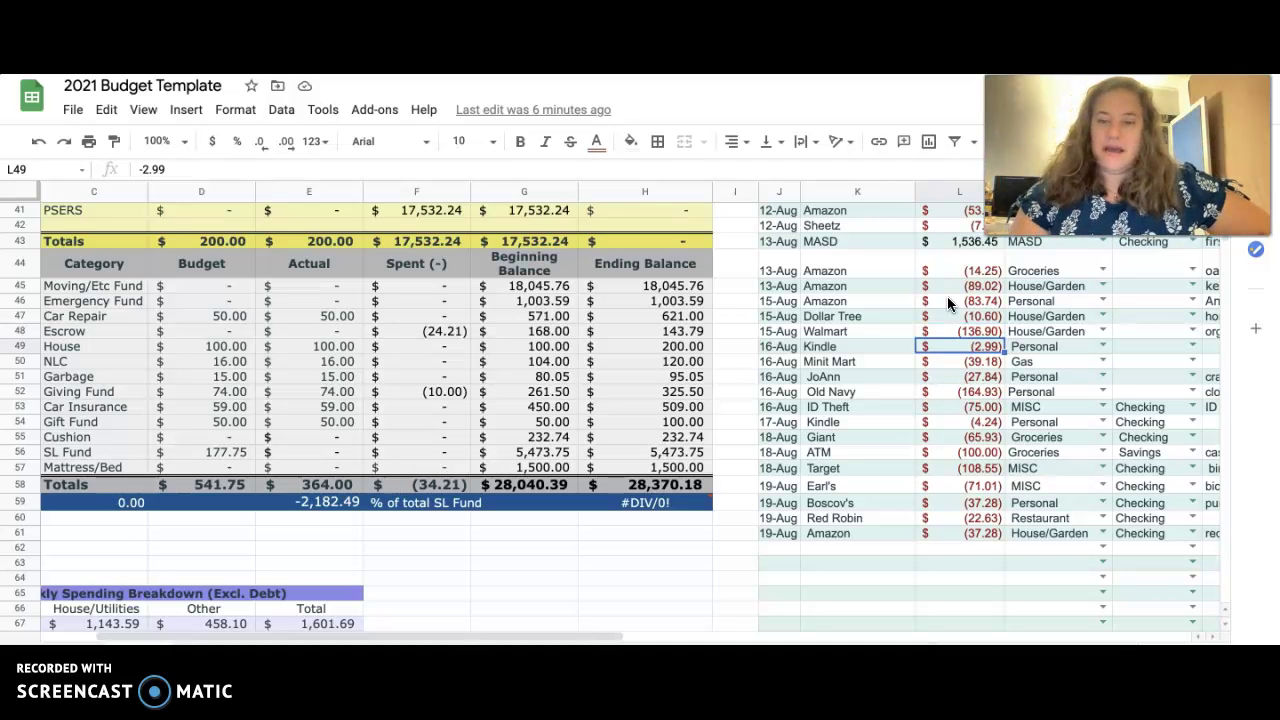
key(Down)
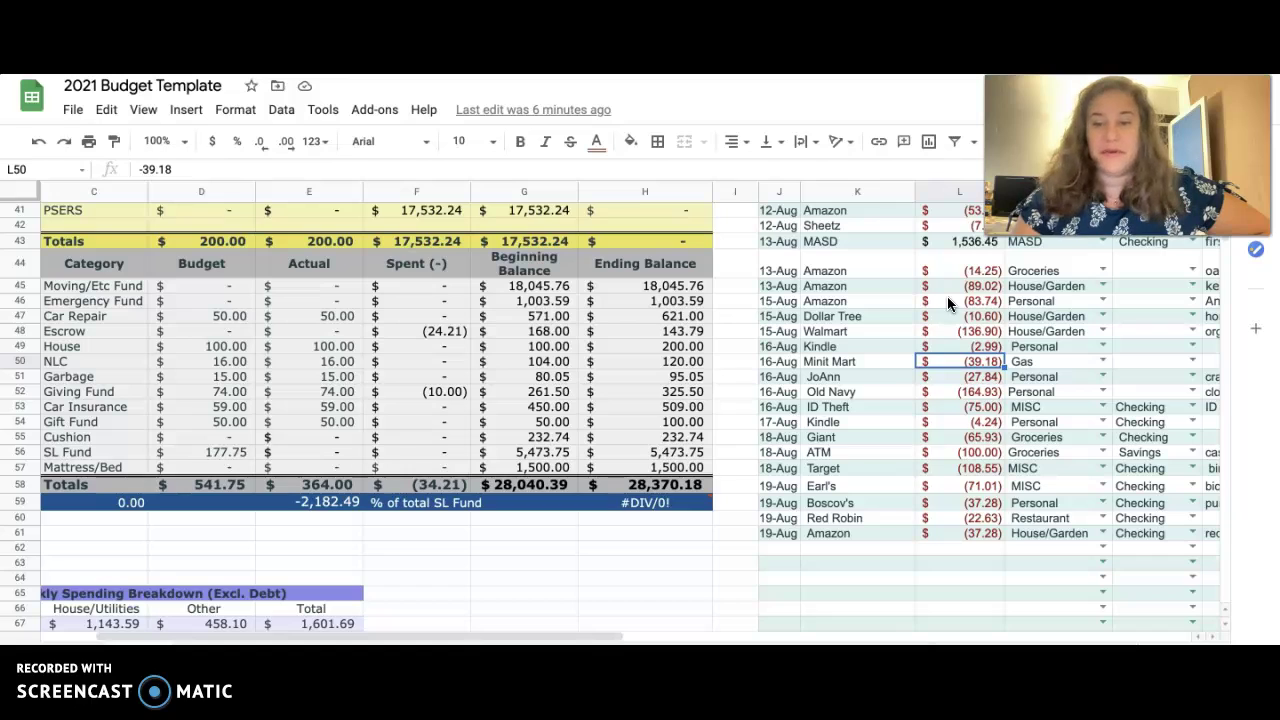
Check the amount of the 16-Aug JoAnn transaction and read the note recorded for it.
key(Down)
key(Down)
key(Up)
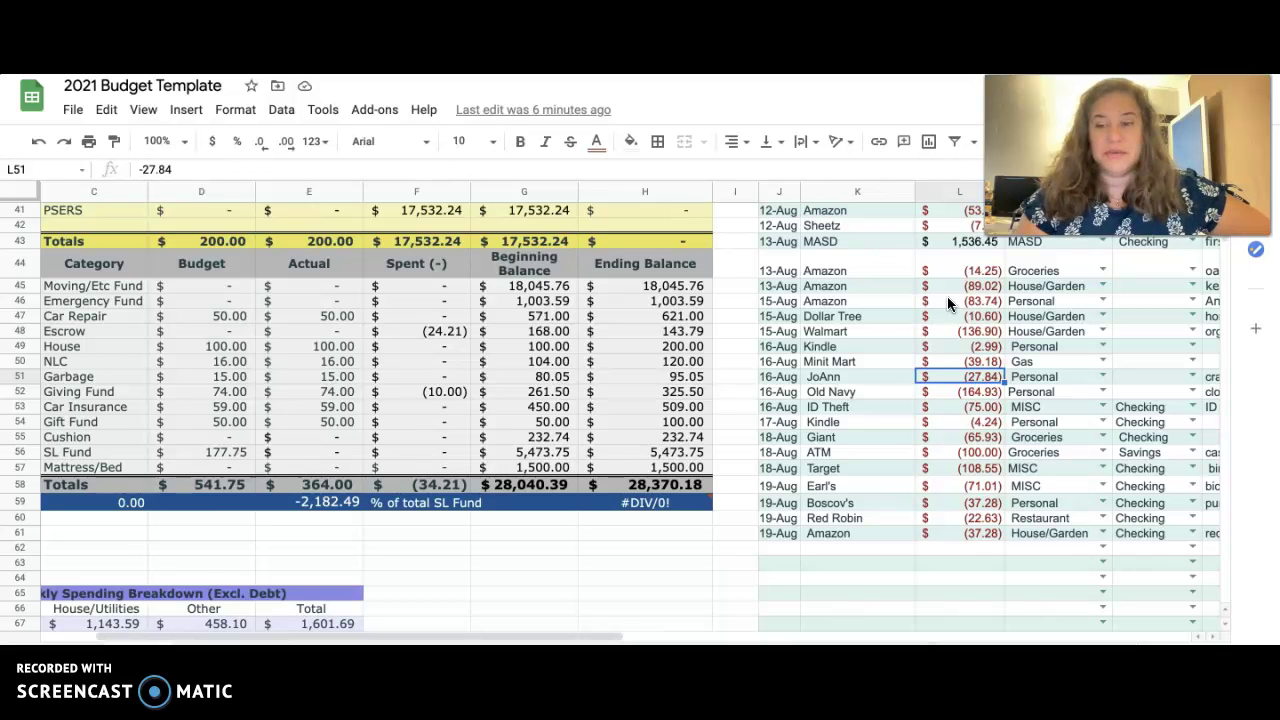
key(Right)
key(Right)
key(Right)
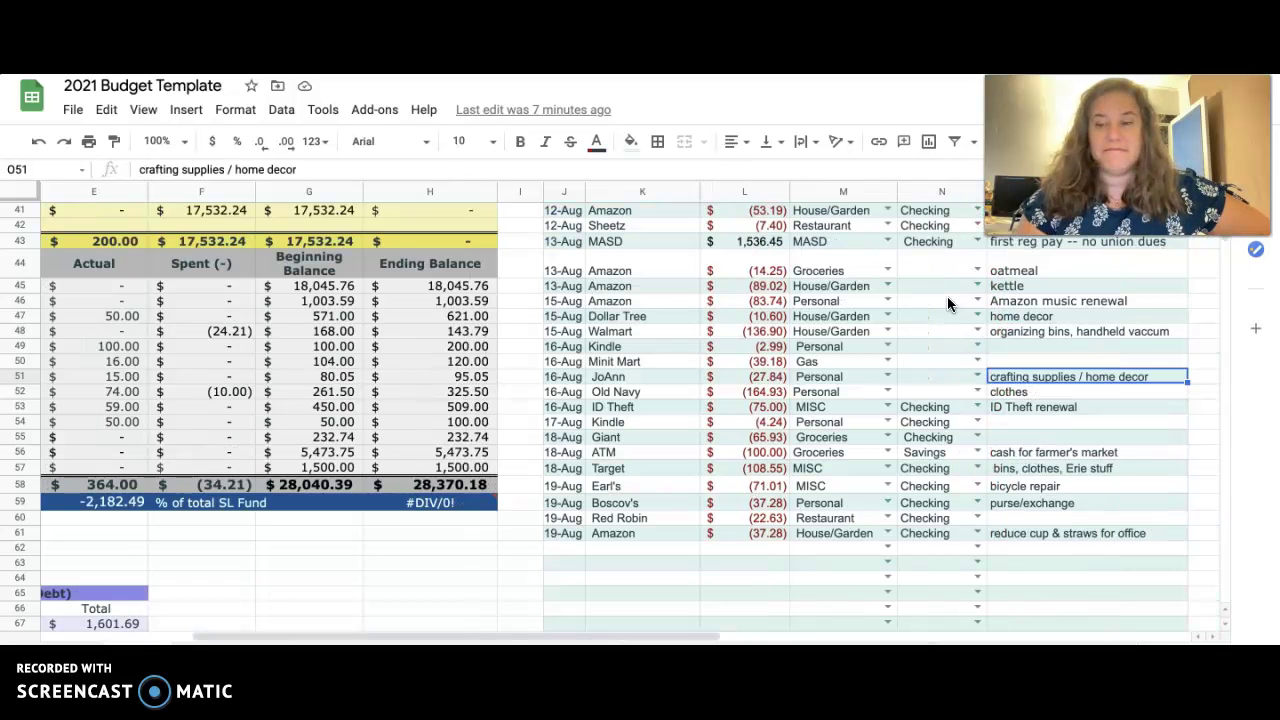
key(Left)
key(Left)
key(Left)
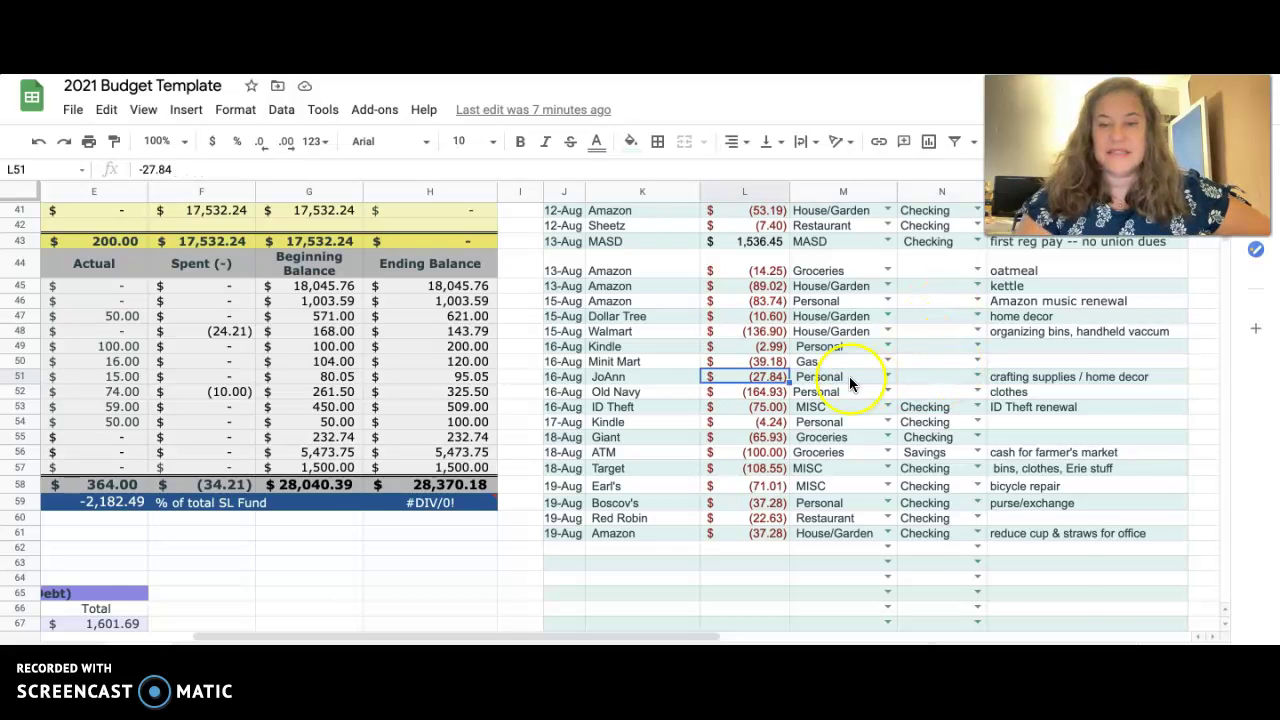
scroll(849, 377, left, 2)
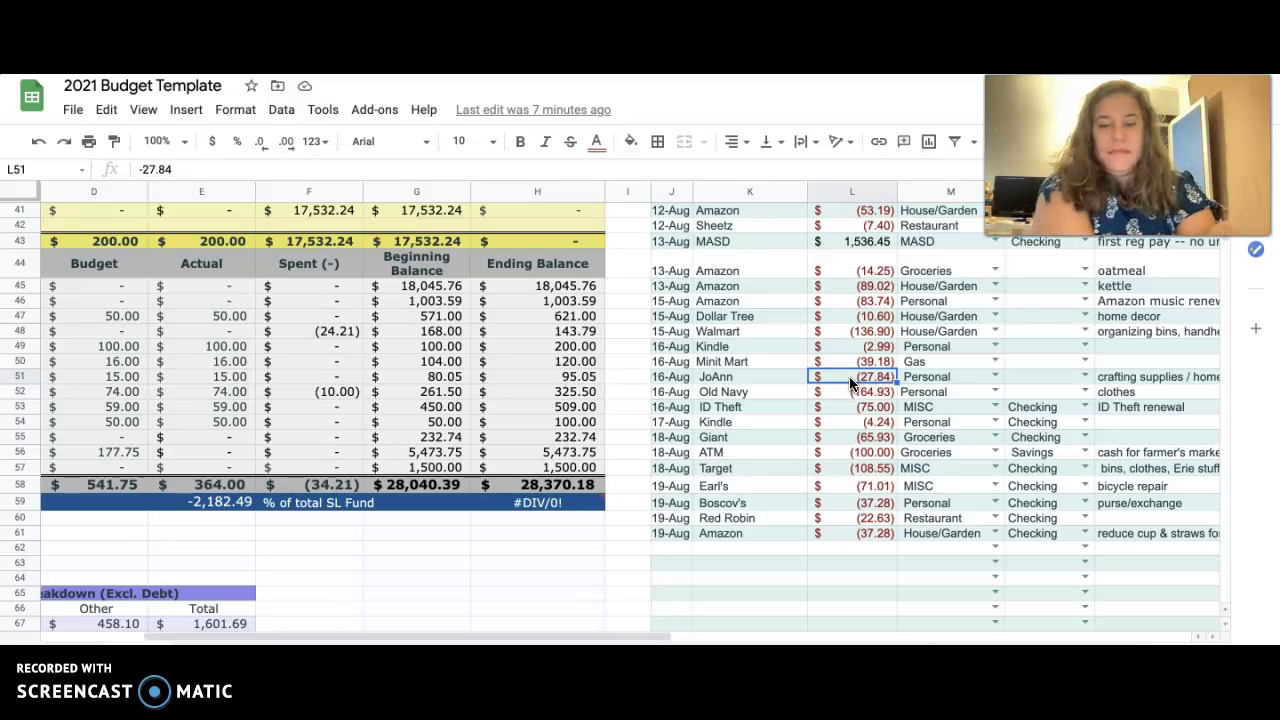
Review the transaction amounts for Old Navy, ID Theft, the 17-Aug Kindle entry, Giant and the ATM withdrawal.
key(Down)
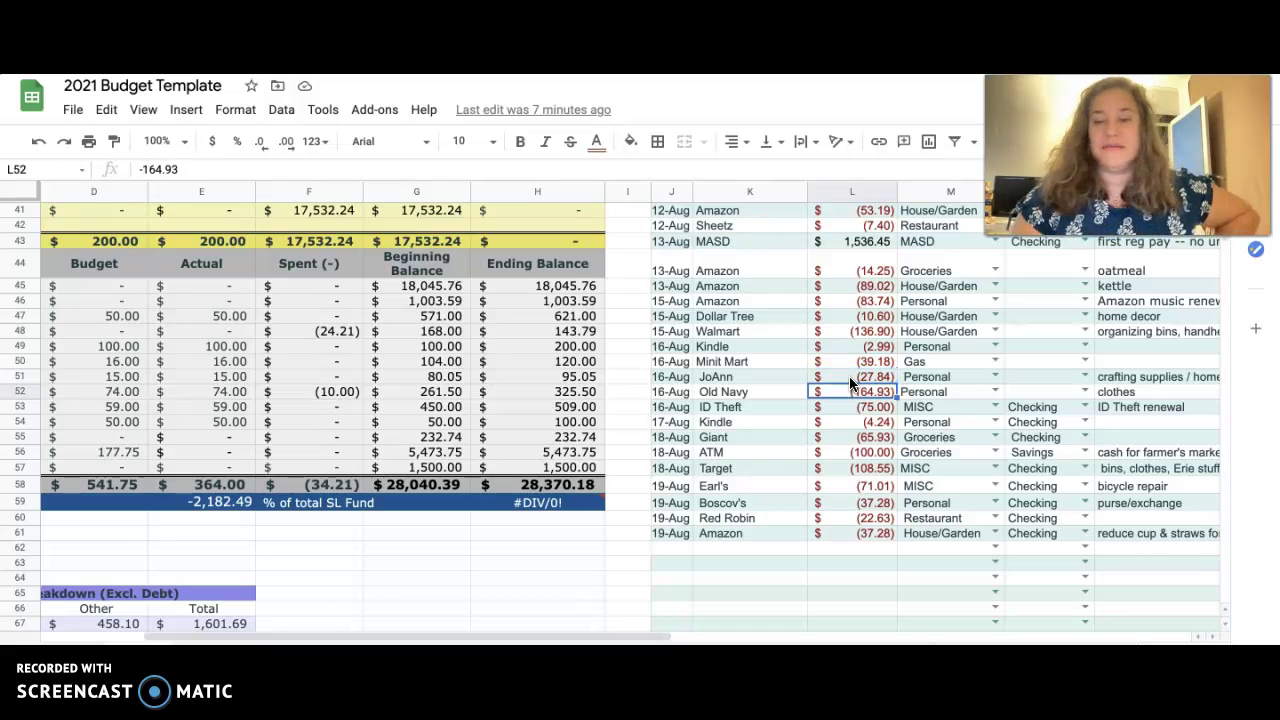
key(Down)
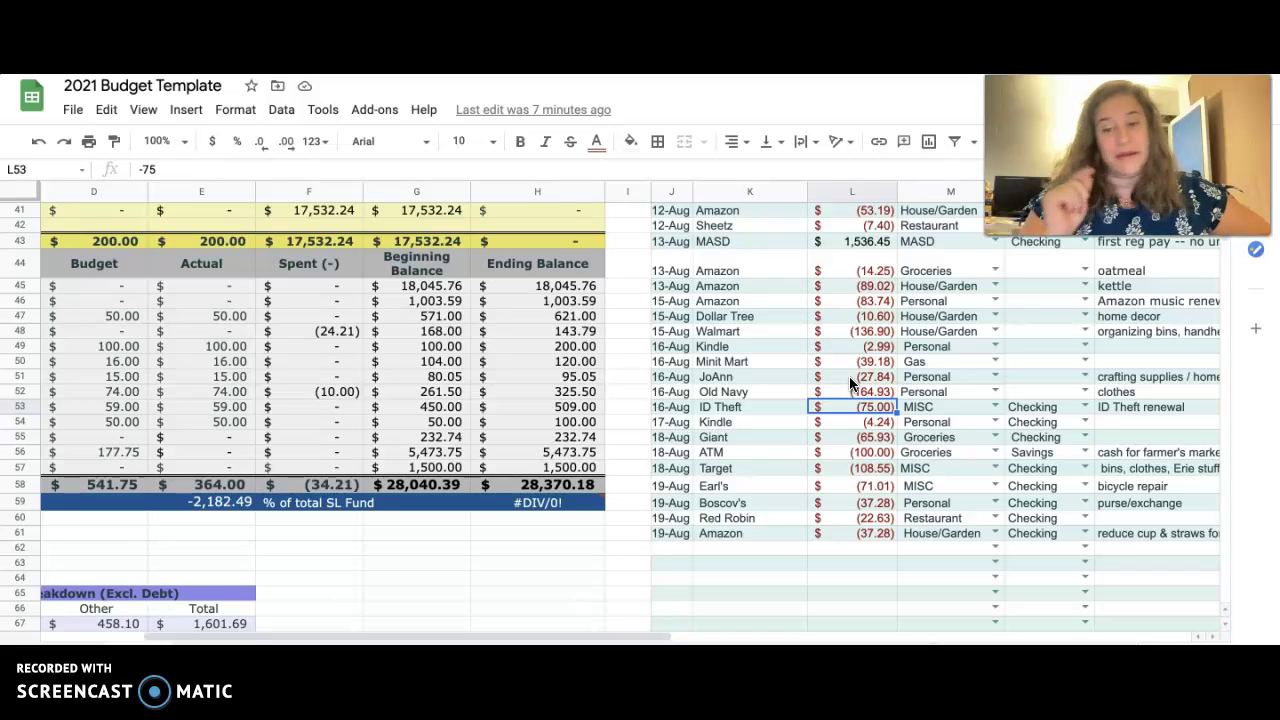
key(Down)
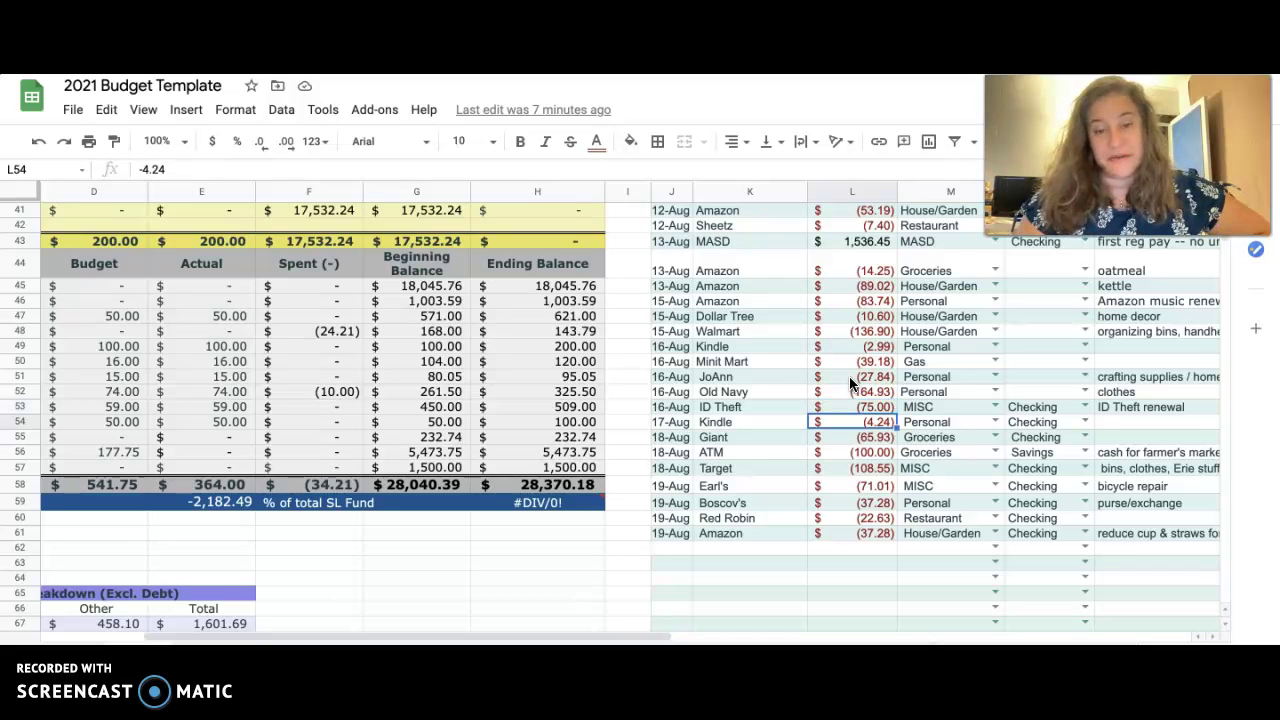
key(Up)
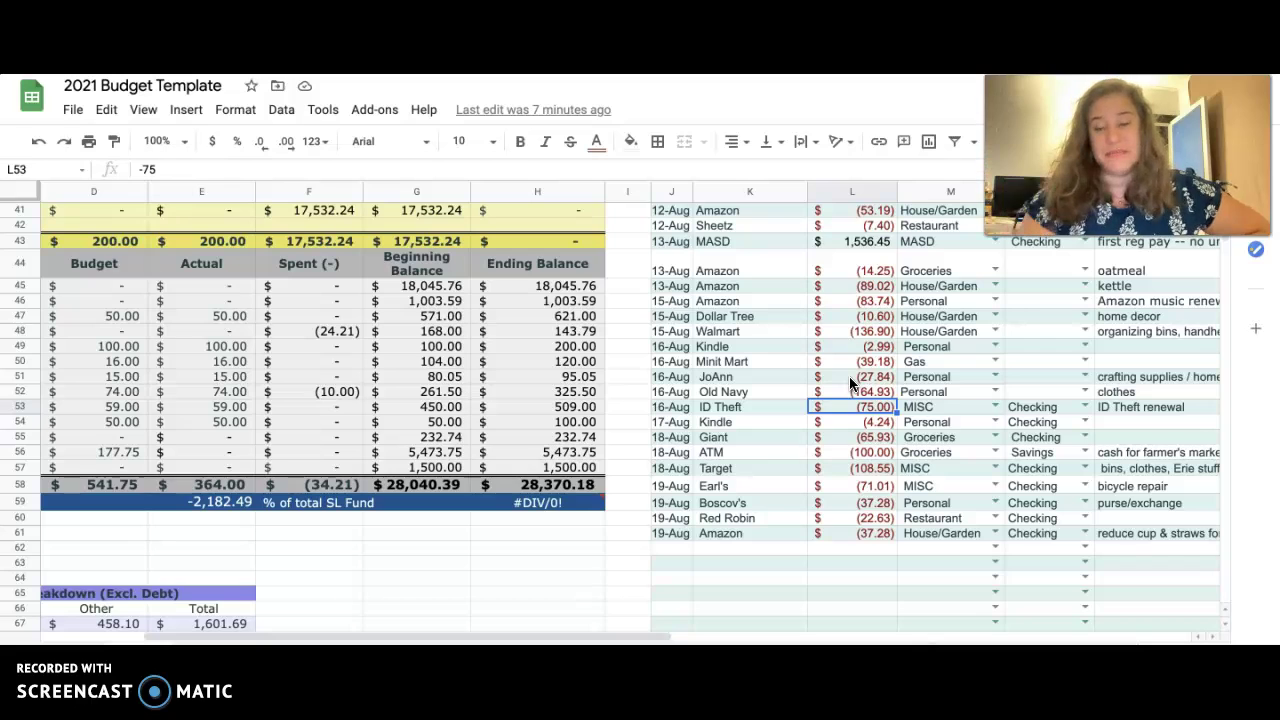
key(Down)
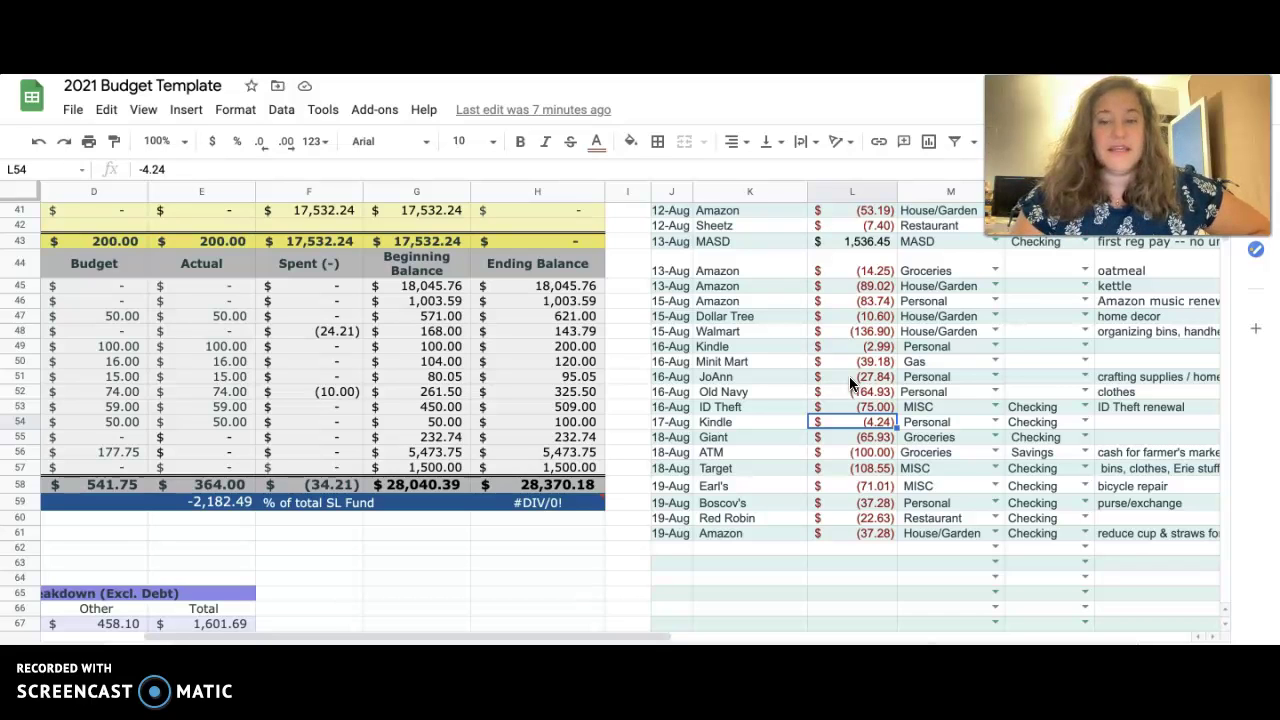
key(Down)
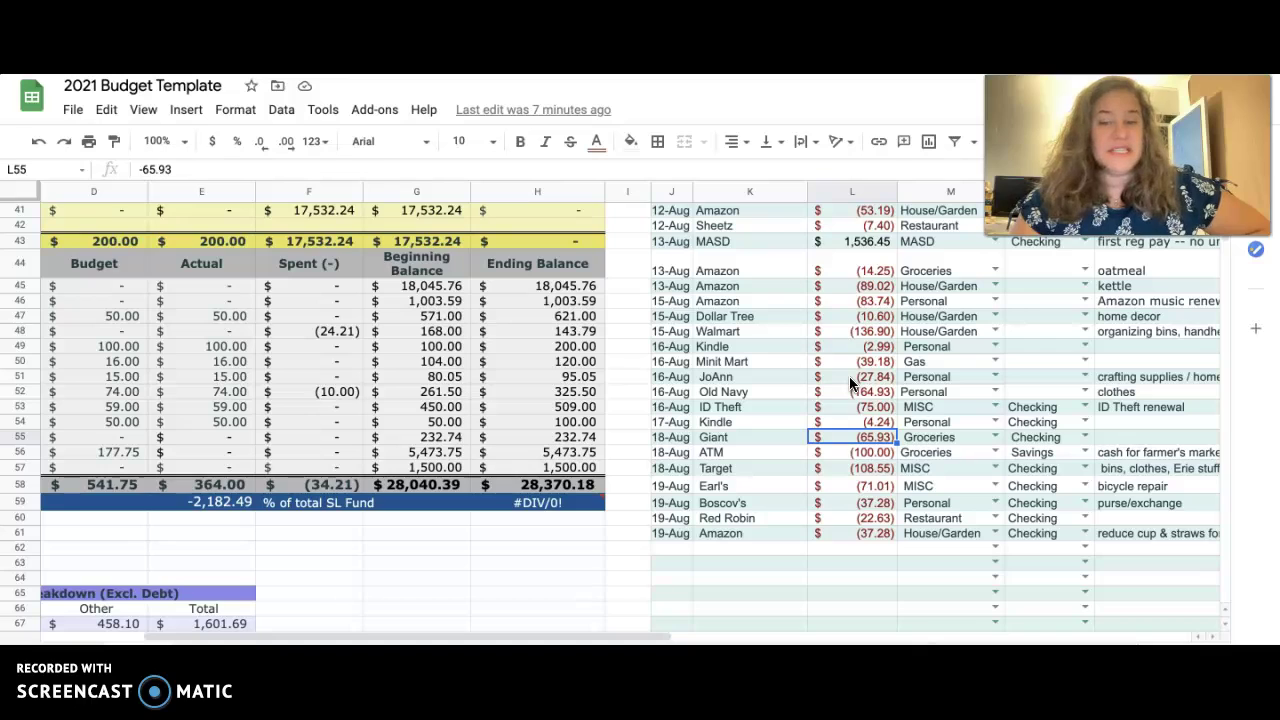
key(Down)
key(Up)
key(Down)
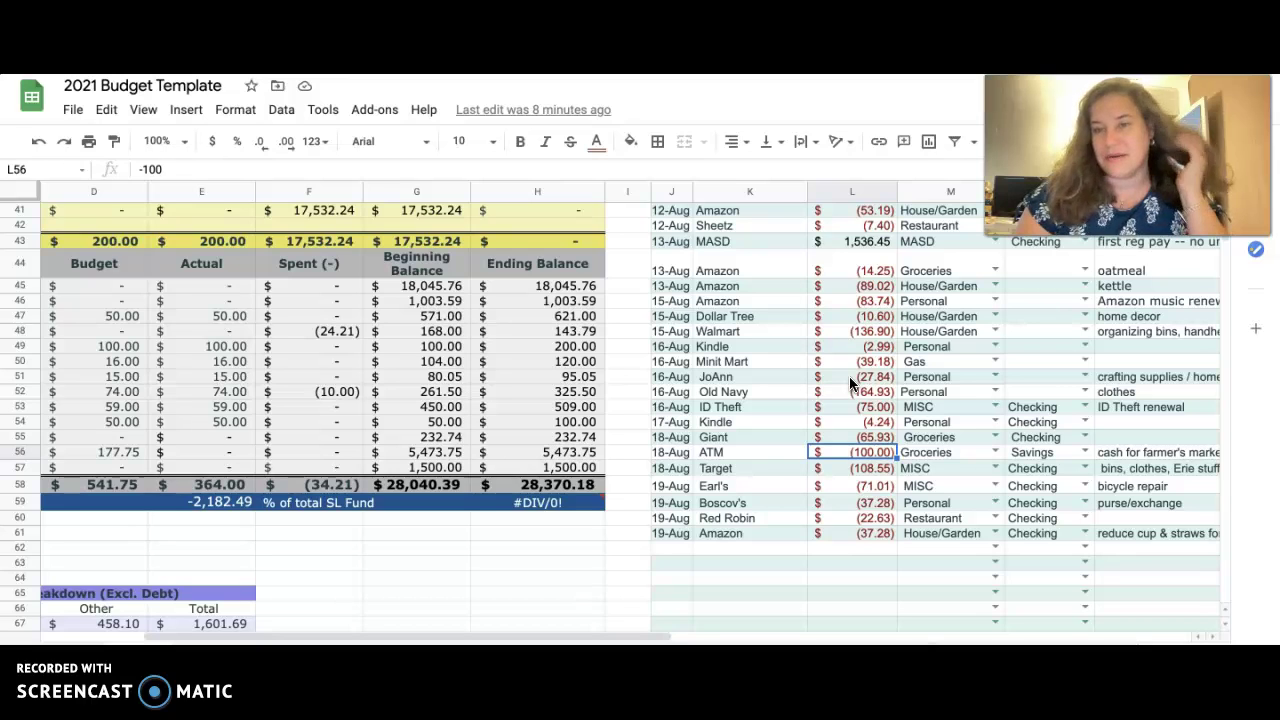
Examine the 18-Aug Target and 19-Aug Earl's transaction amounts.
key(Down)
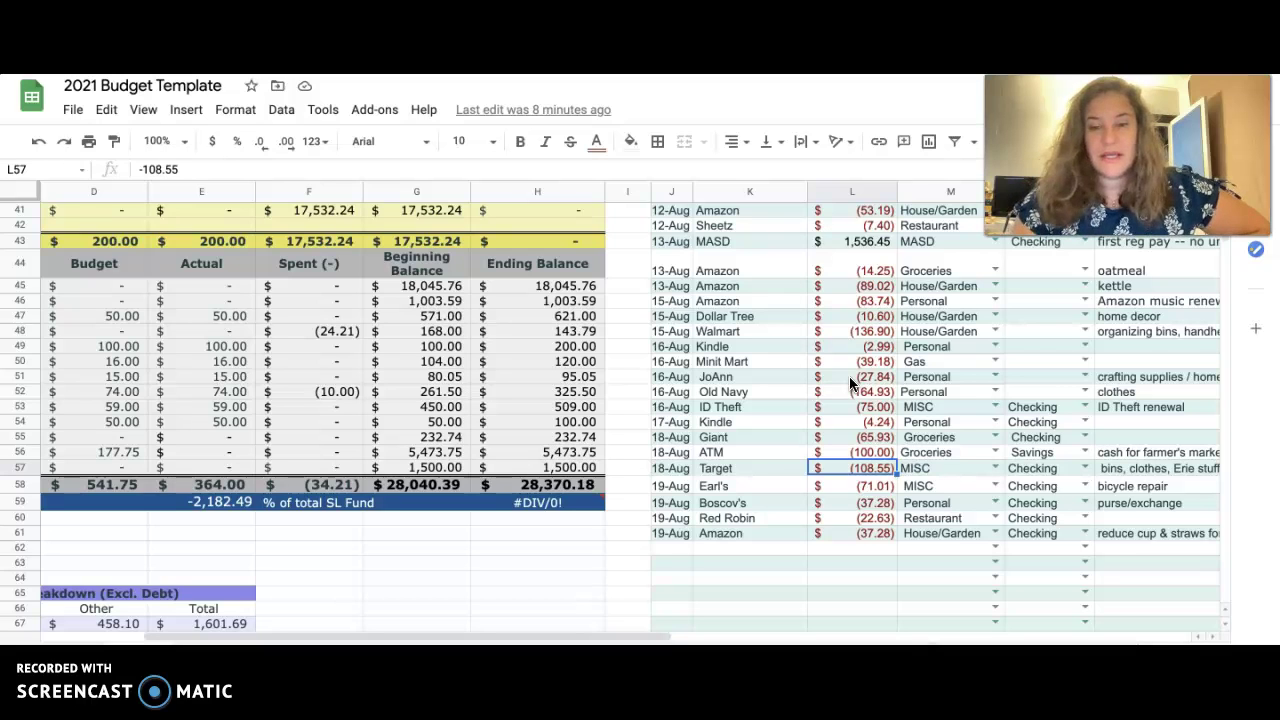
key(Down)
key(Up)
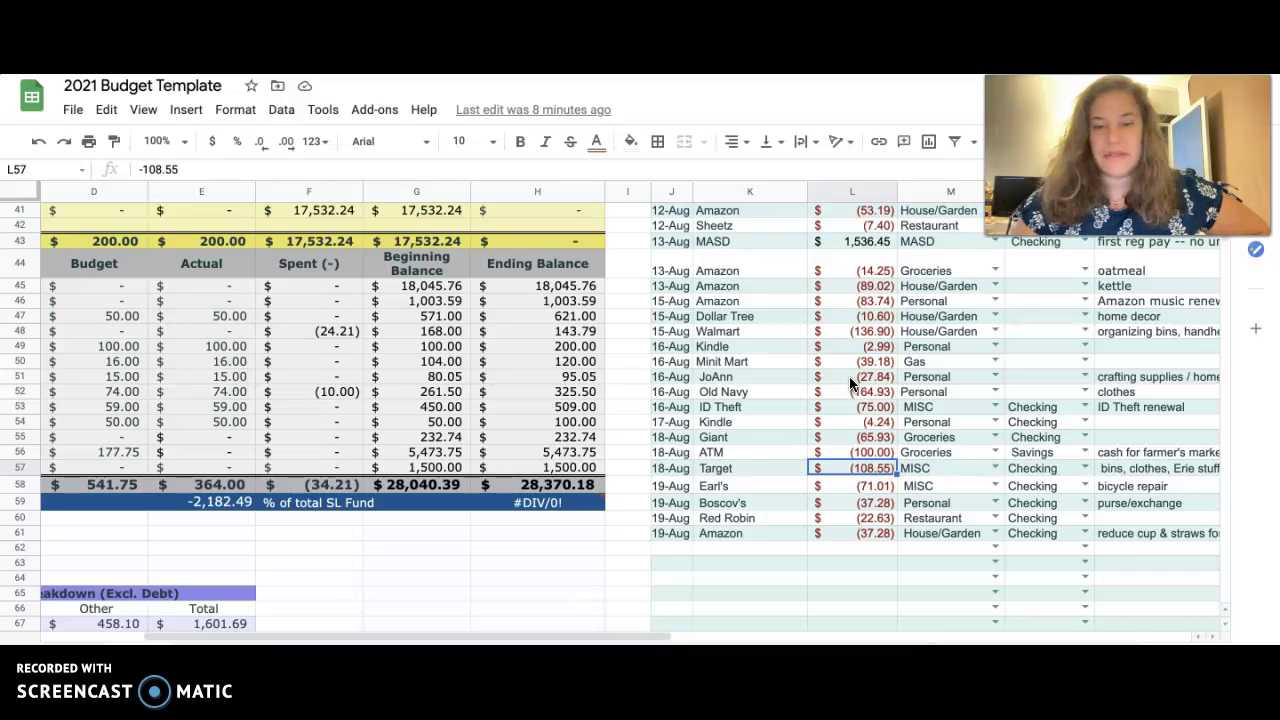
key(Down)
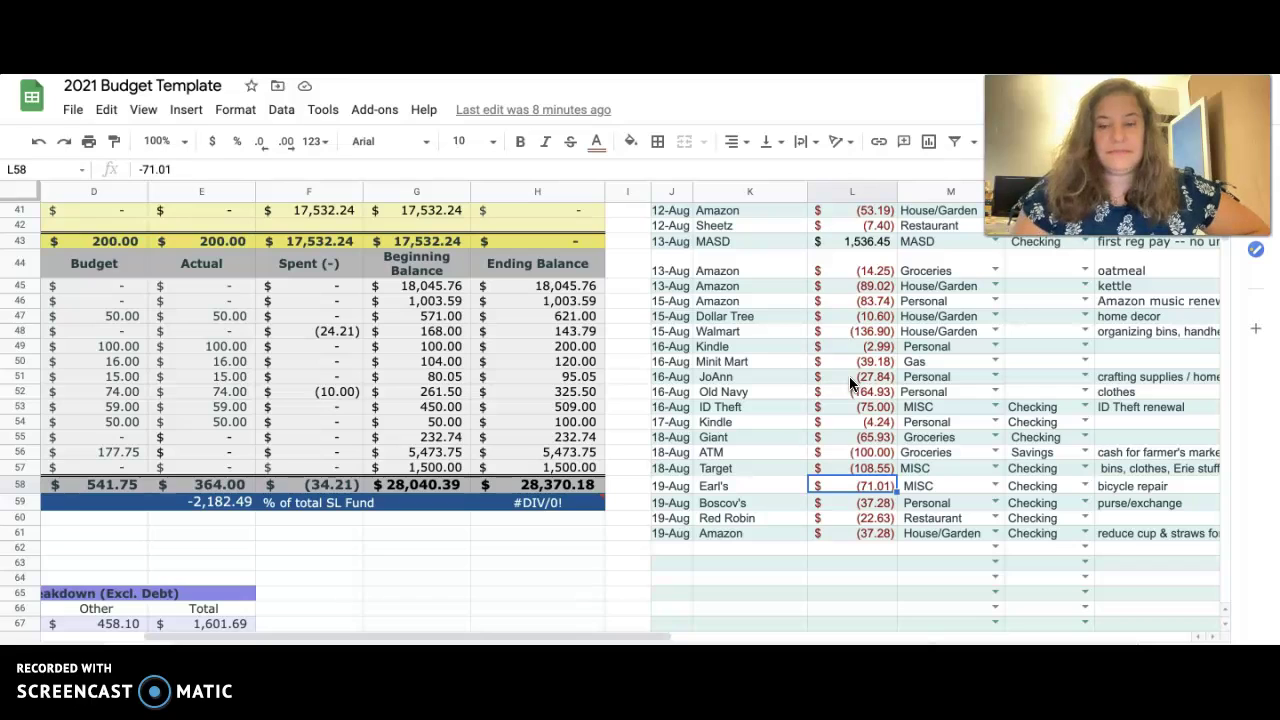
key(Up)
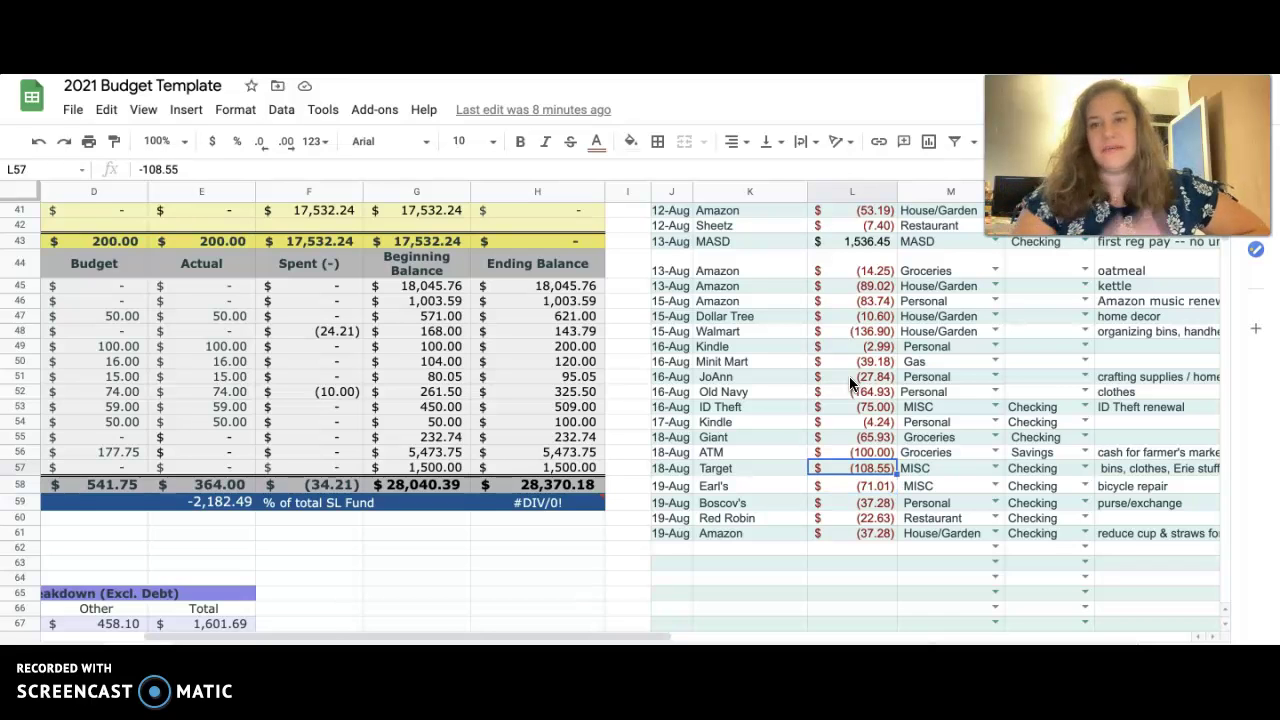
key(Down)
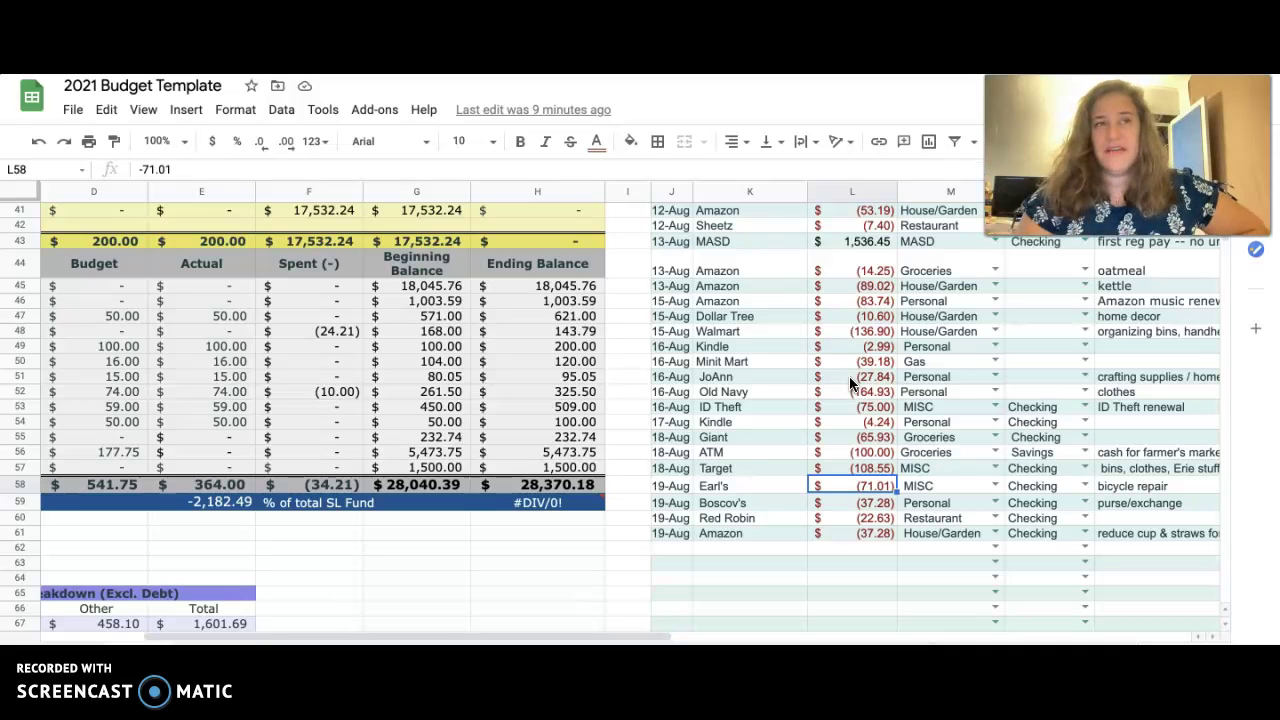
key(Down)
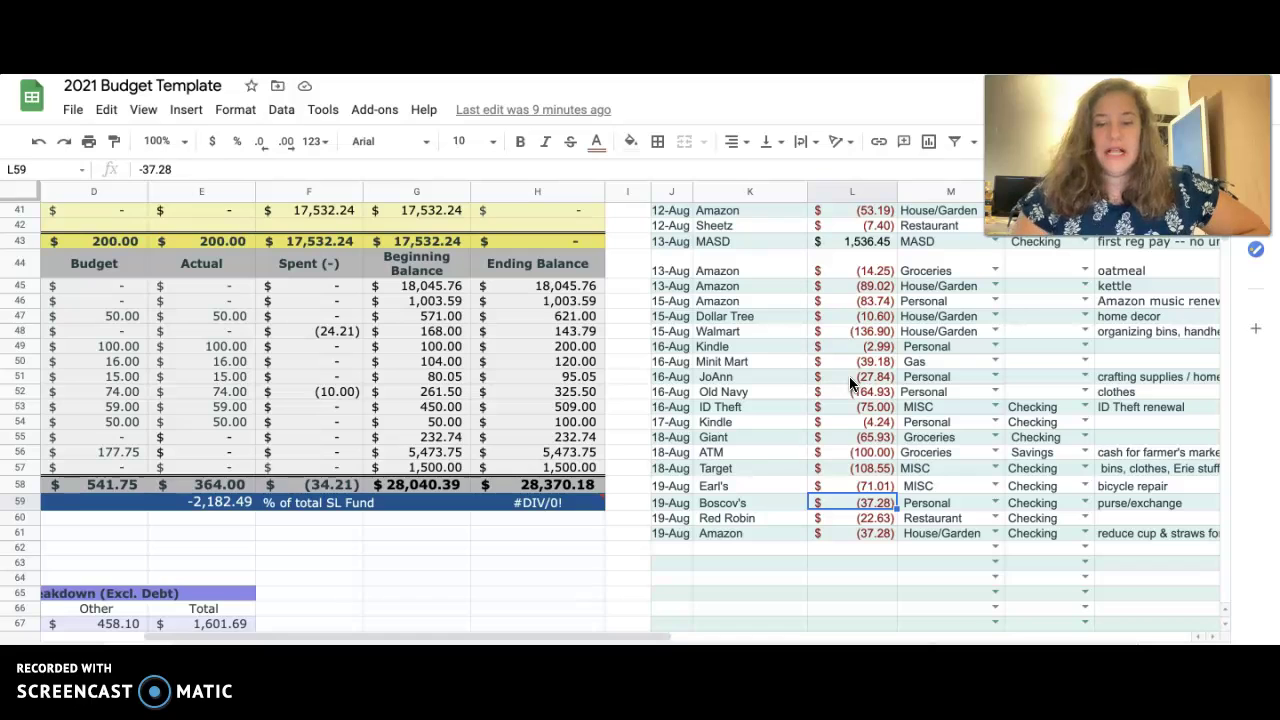
key(Up)
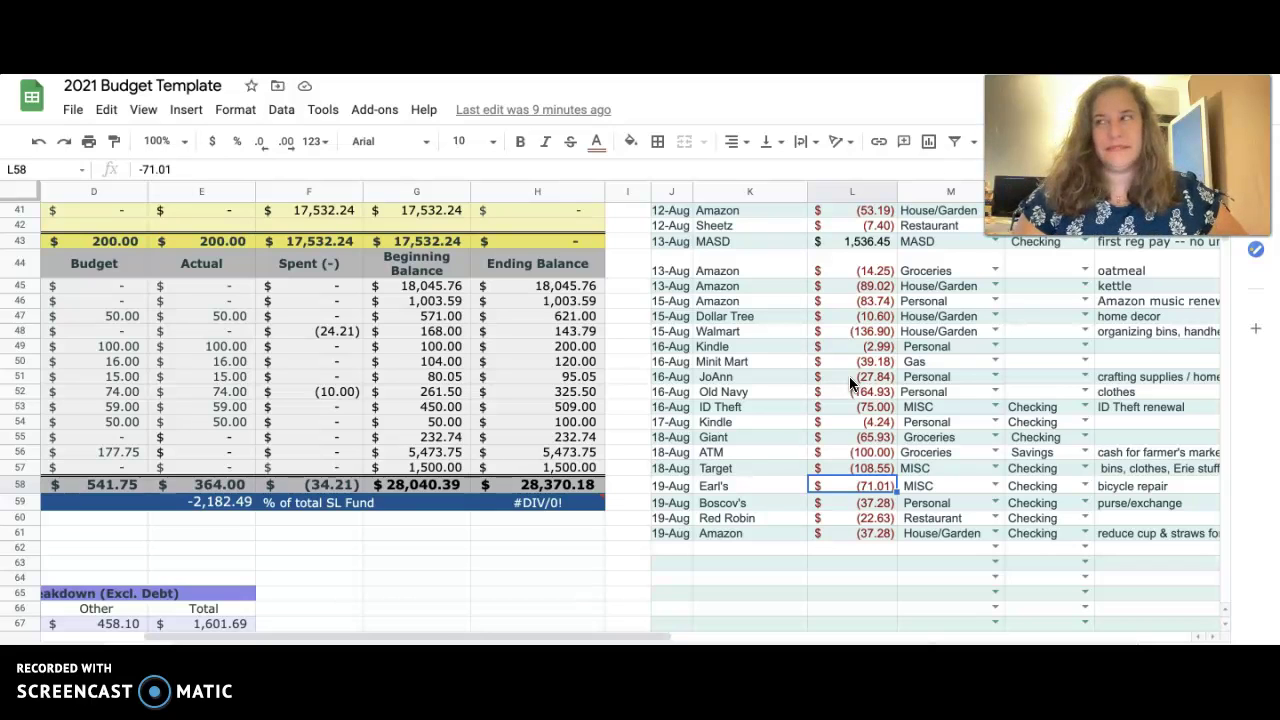
Review the 19-Aug Boscov's, Red Robin and Amazon amounts through the end of the transaction list.
key(Down)
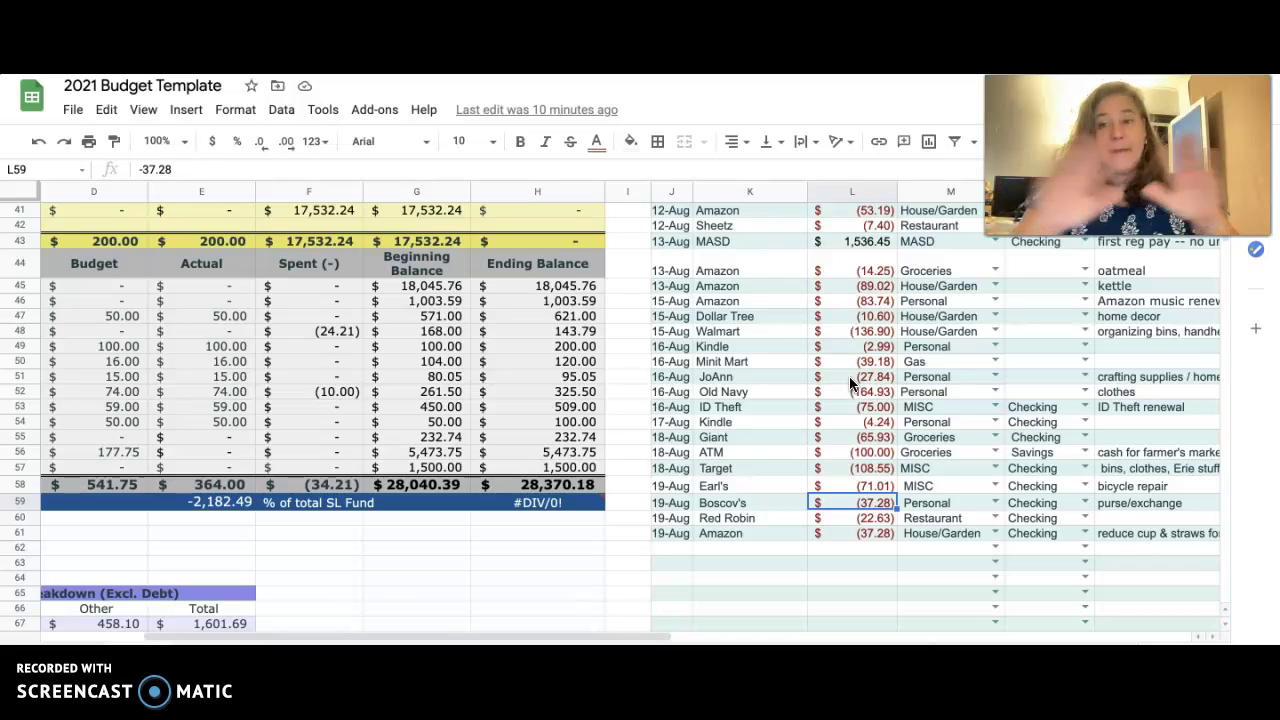
key(Down)
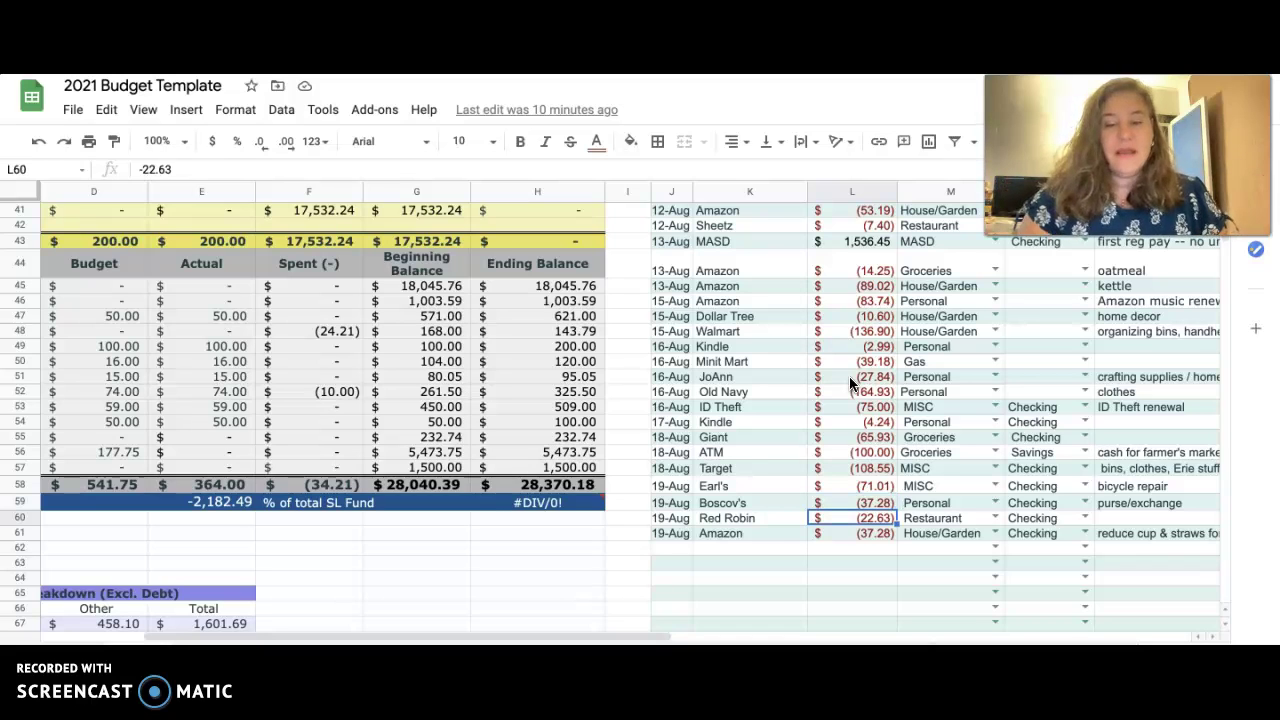
key(Up)
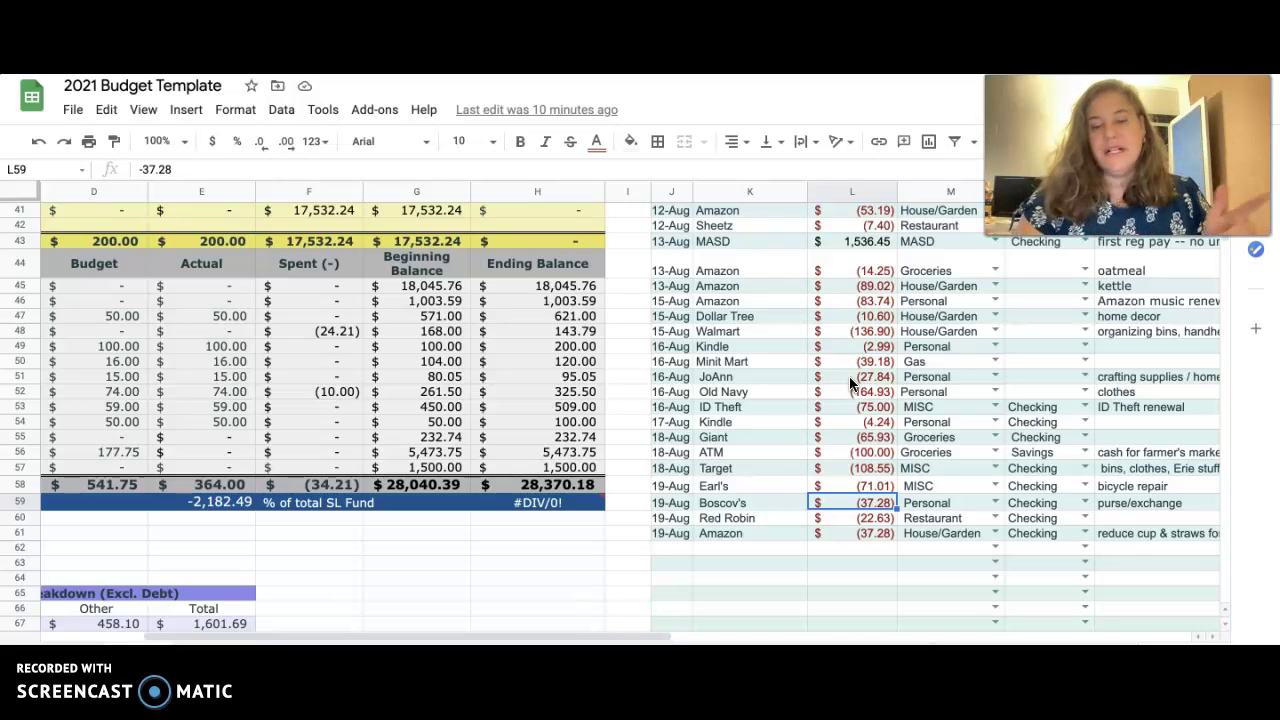
key(Down)
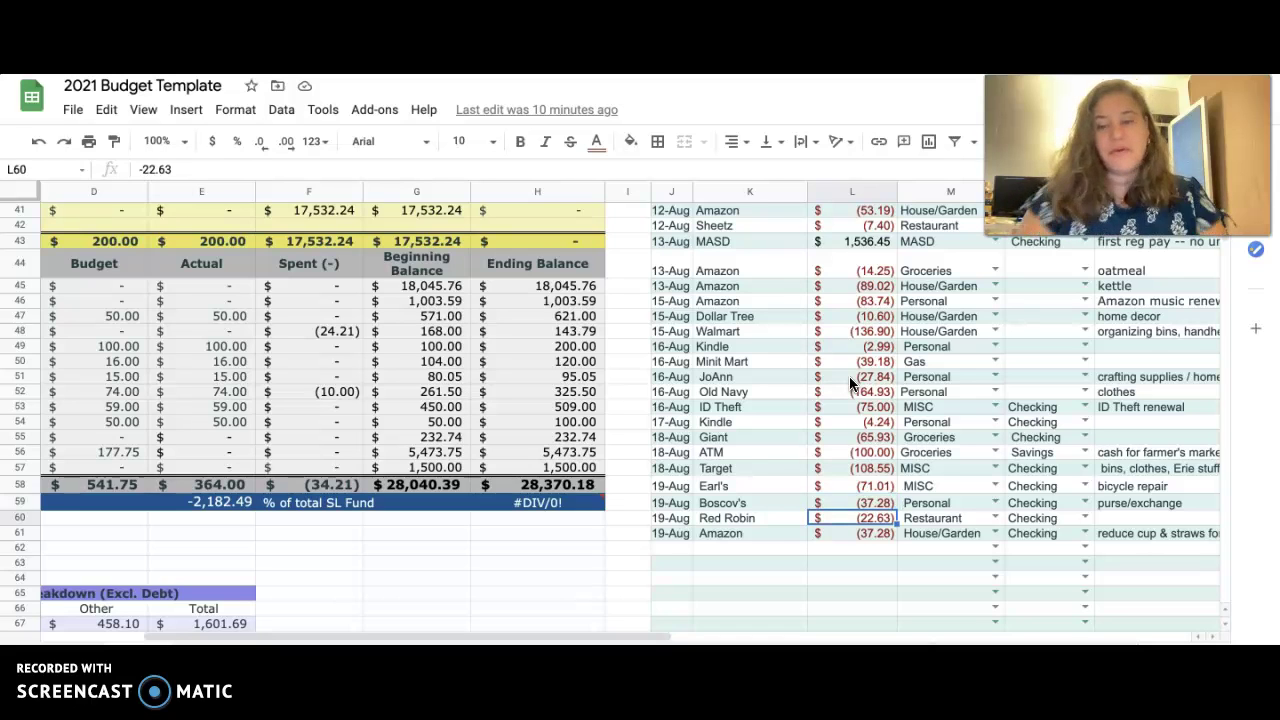
key(Down)
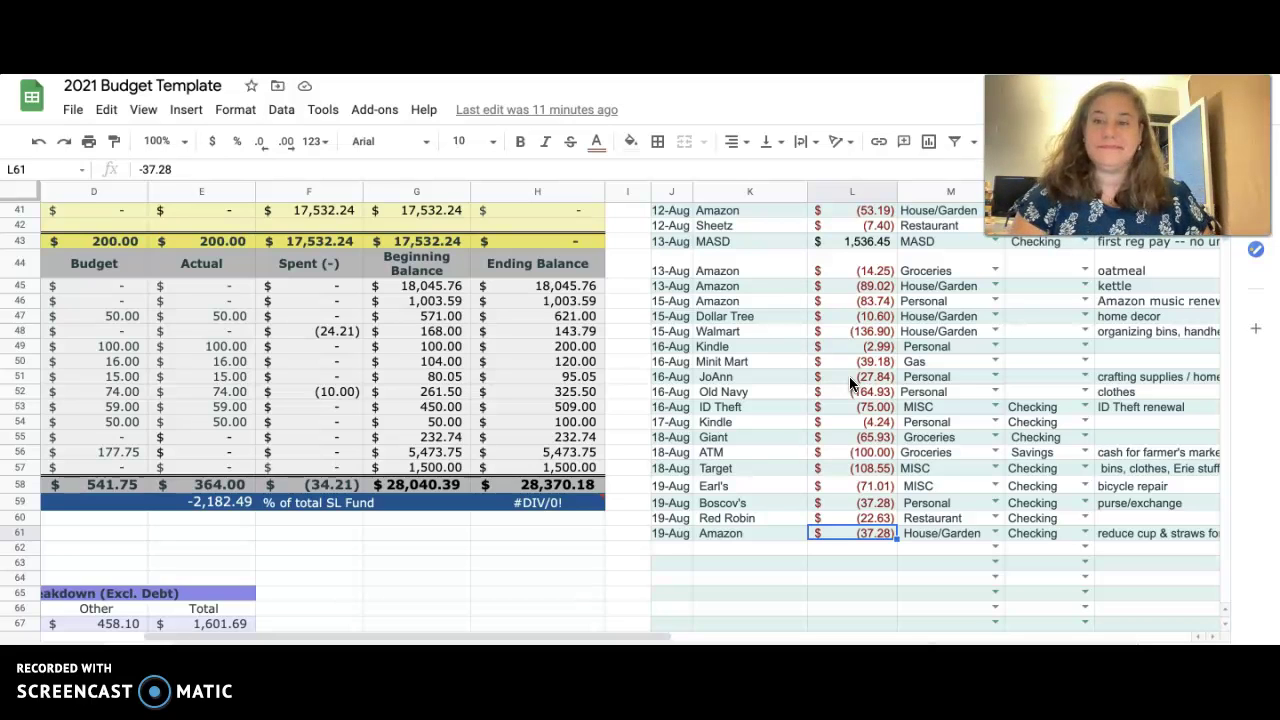
key(Down)
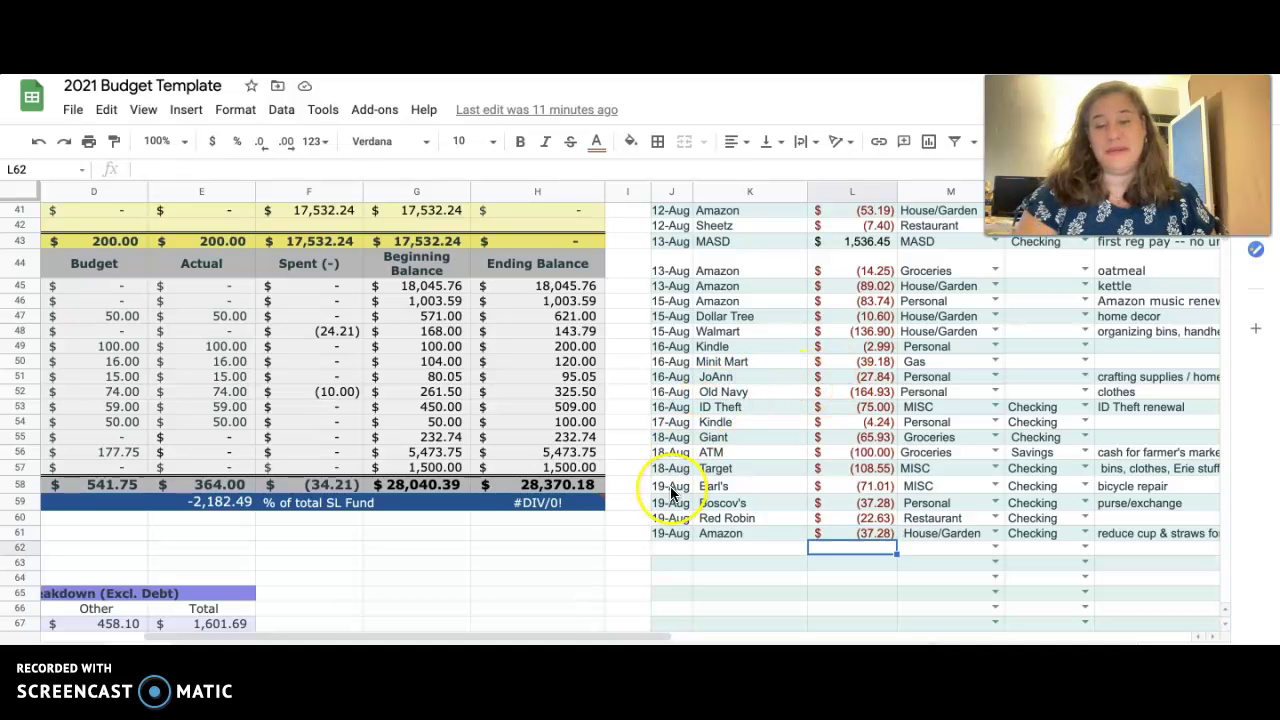
Check the Week 3 total in the Weekly Spending Breakdown and examine the over/under amounts of the expense categories.
scroll(670, 486, down, 2)
scroll(670, 486, left, 3)
click(447, 548)
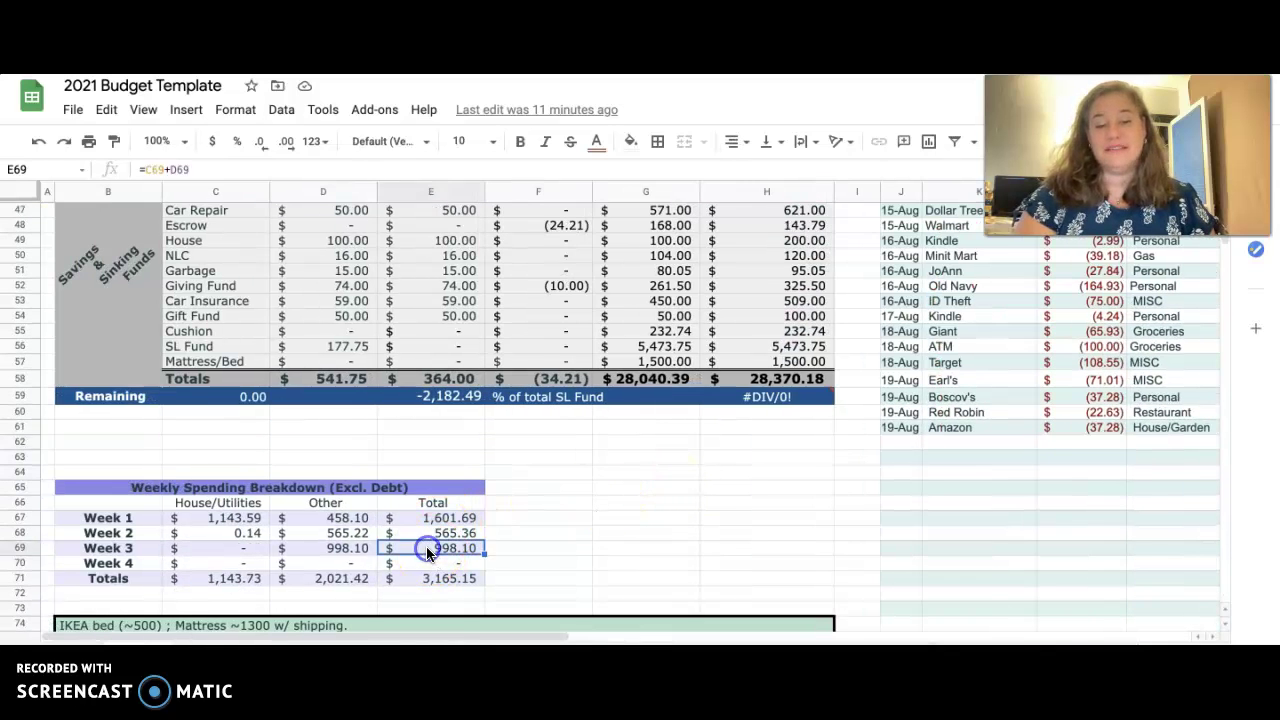
scroll(1027, 545, up, 2)
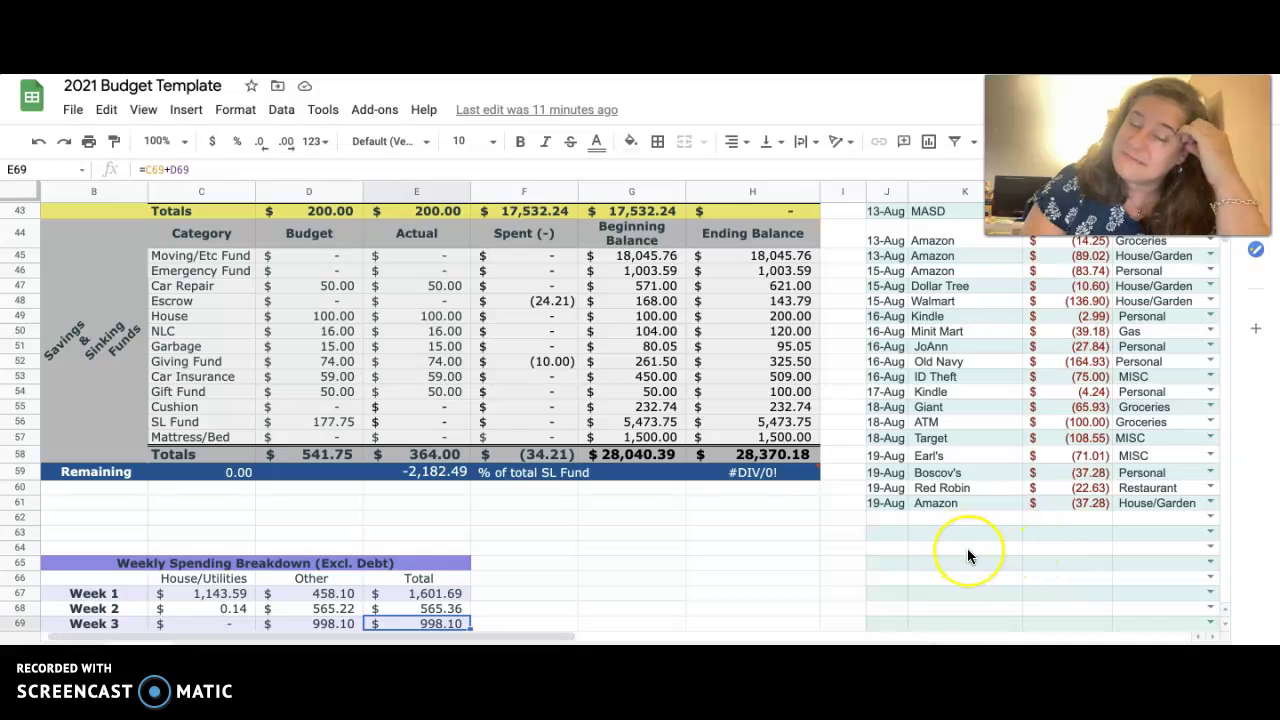
scroll(967, 548, up, 6)
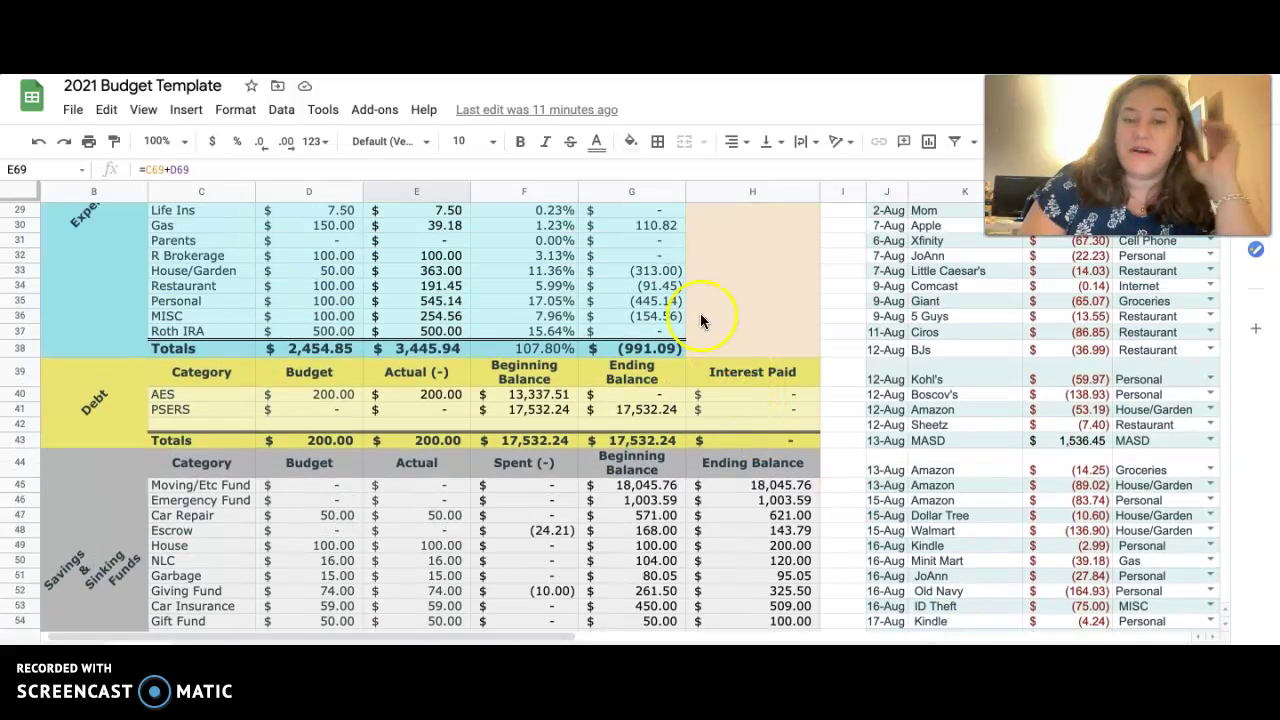
Check the combined total of all weeks in the Weekly Spending Breakdown.
scroll(865, 390, down, 5)
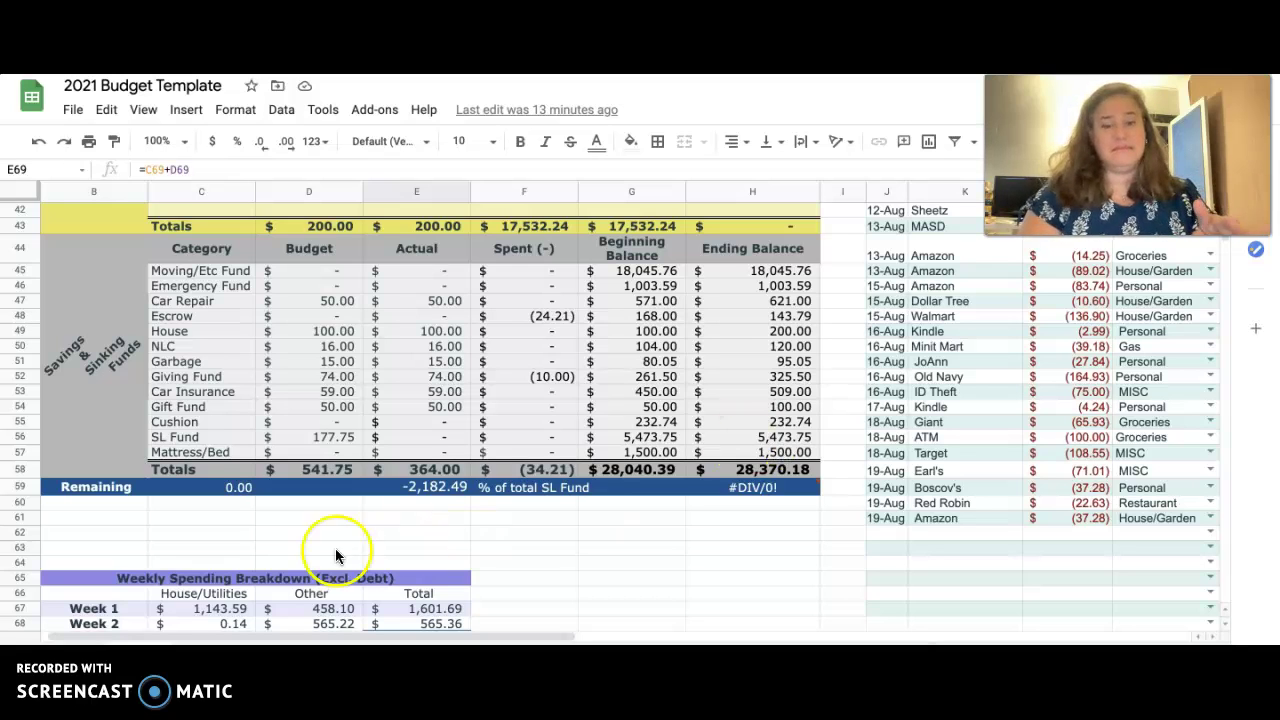
scroll(321, 551, down, 3)
click(441, 502)
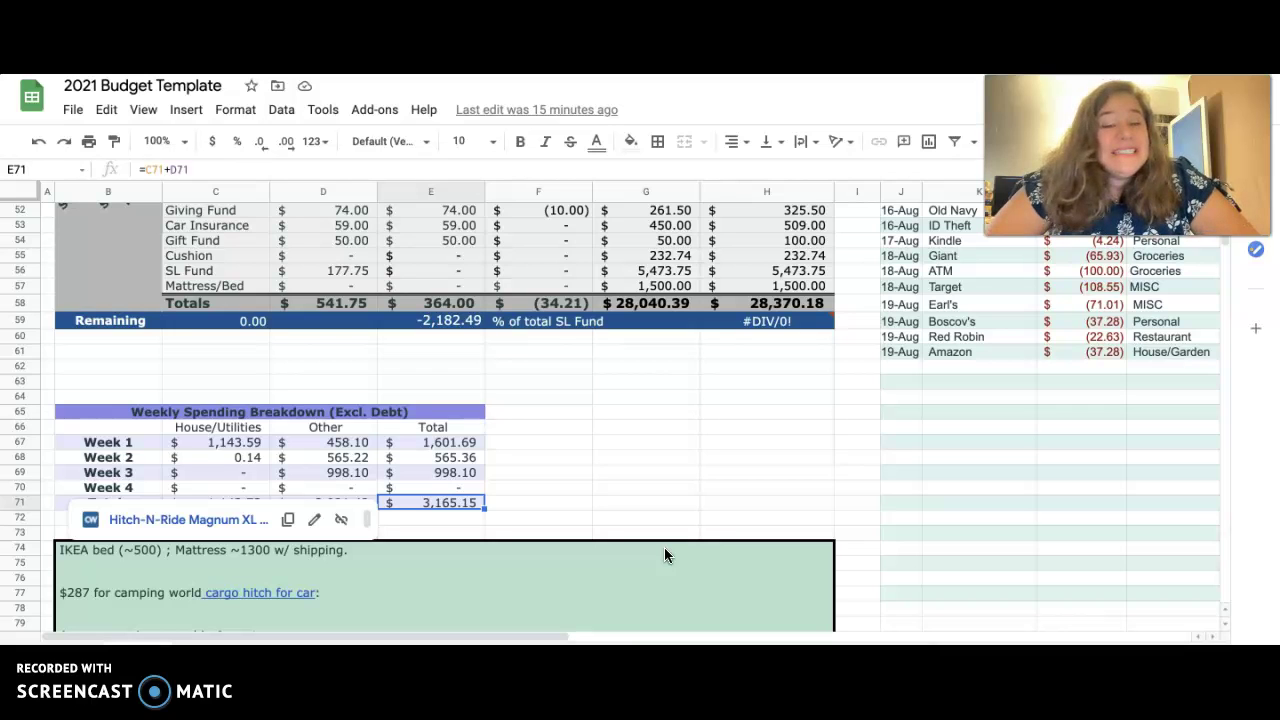
click(710, 487)
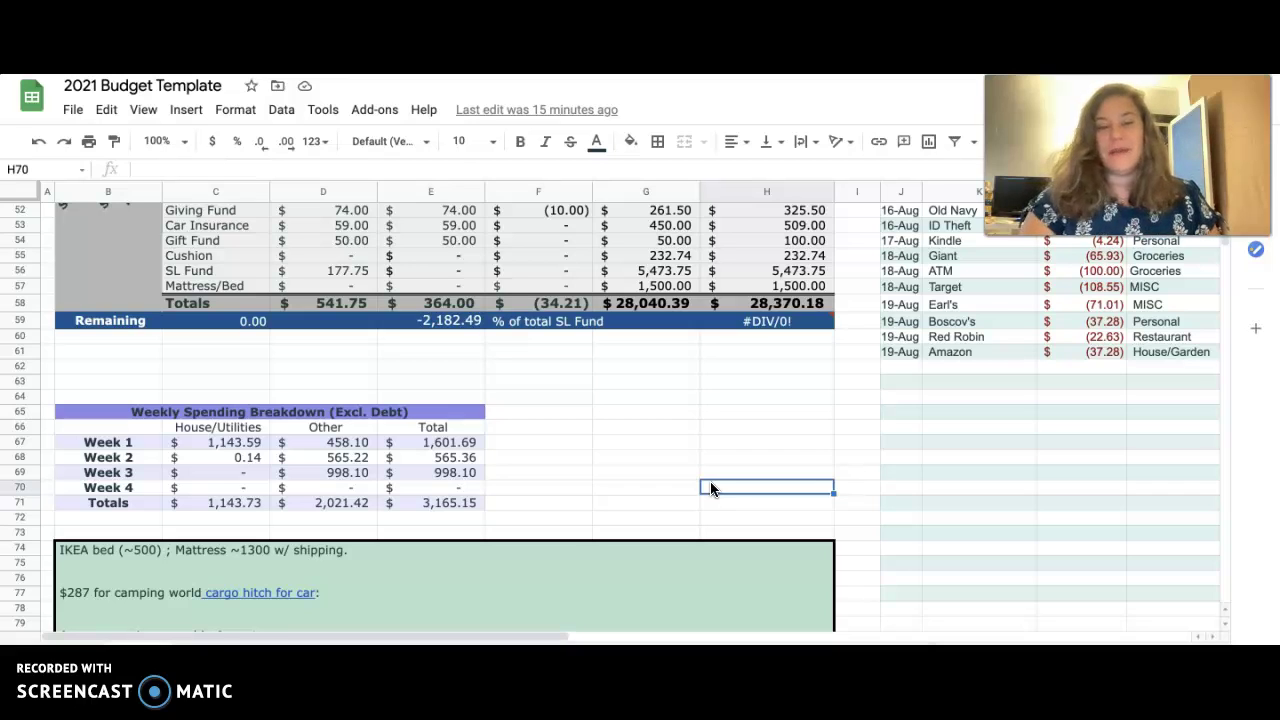
Look over the August budget's expense and income sections up to the sheet's title banner.
scroll(710, 487, up, 12)
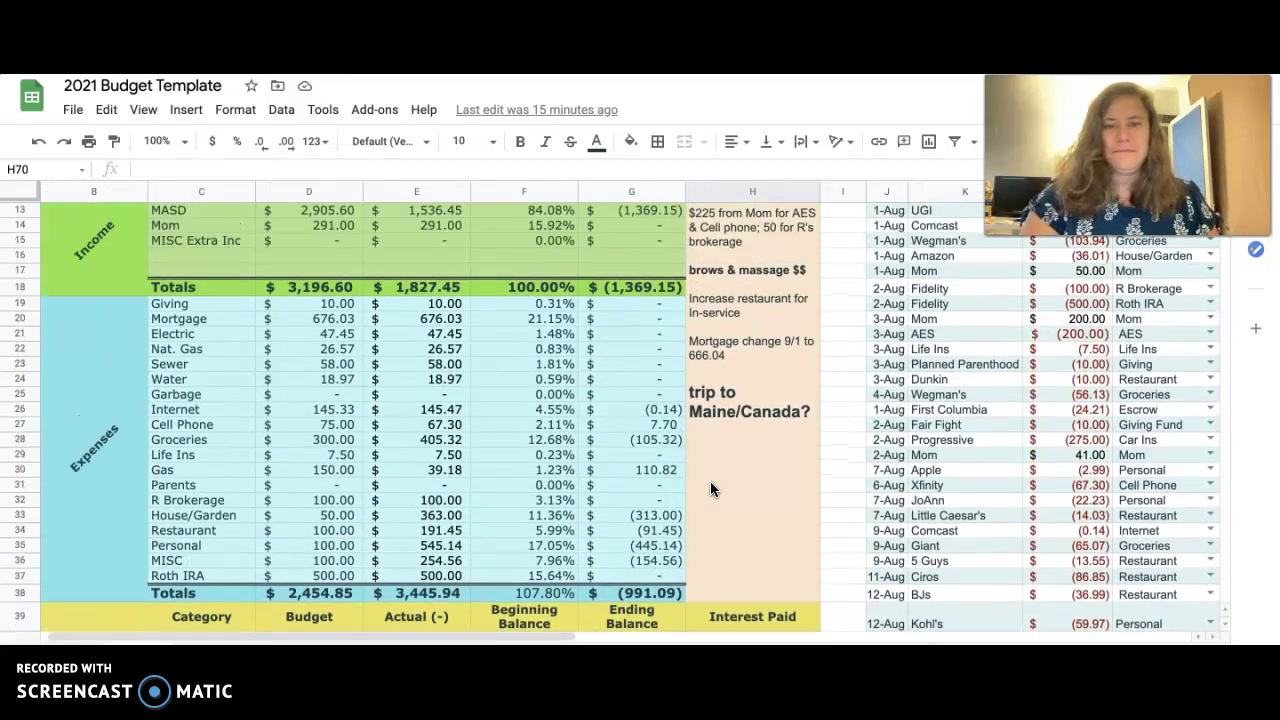
scroll(712, 488, up, 5)
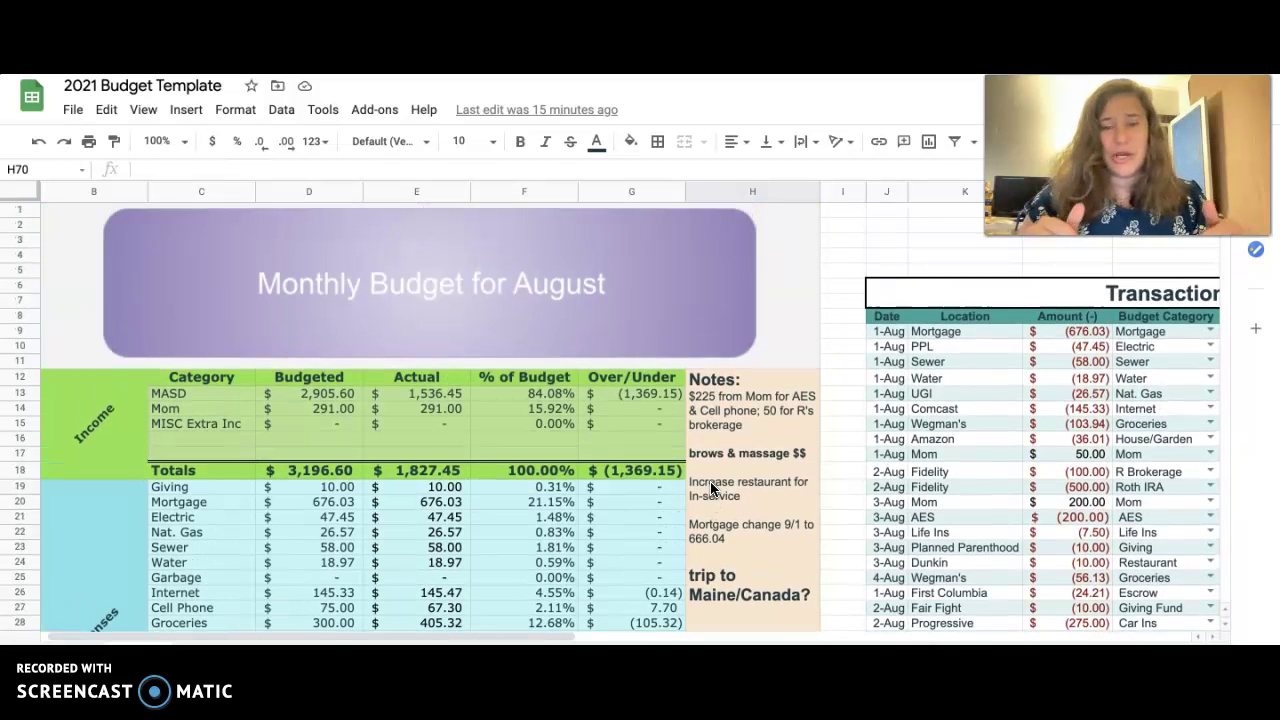